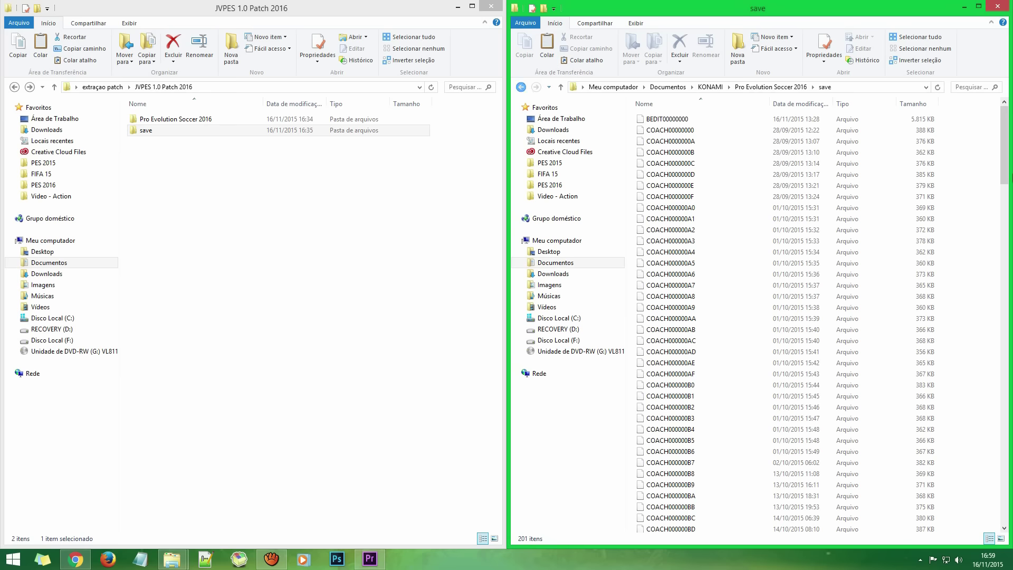
Show the PES 2016 installation folder under Arquivos de Programas (x86) in the destination window
{"action": "mouse_move", "coordinate": [1005, 145]}
{"action": "left_mouse_down"}
{"action": "mouse_move", "coordinate": [1006, 380]}
{"action": "mouse_move", "coordinate": [1005, 145]}
{"action": "left_mouse_up"}
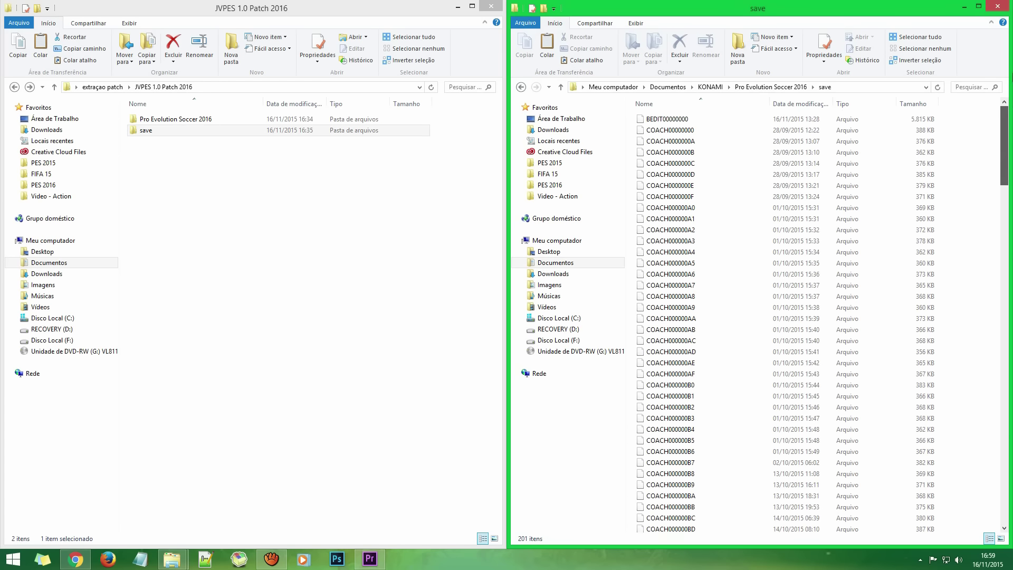
{"action": "left_click", "coordinate": [521, 87]}
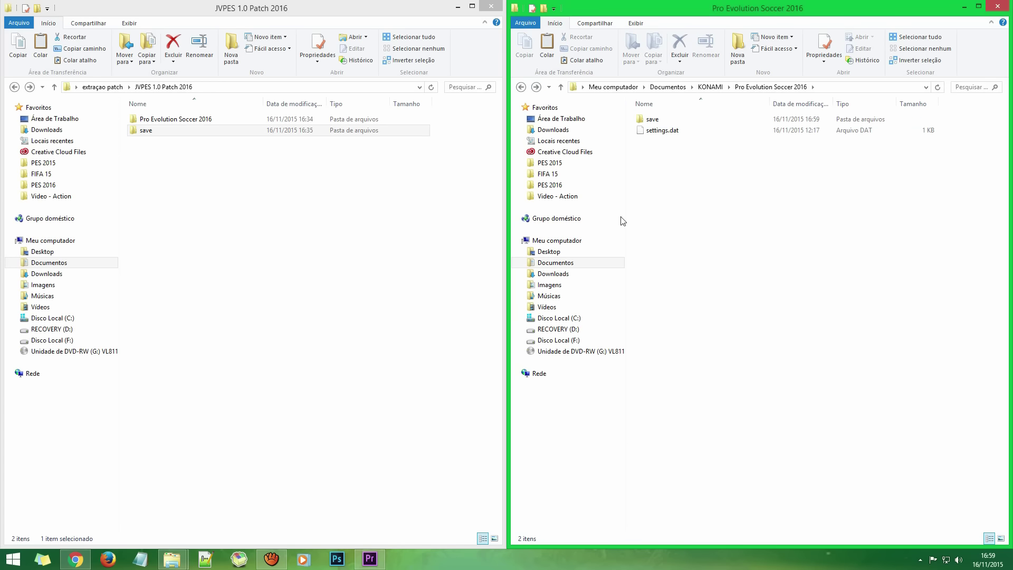
{"action": "left_click", "coordinate": [574, 187]}
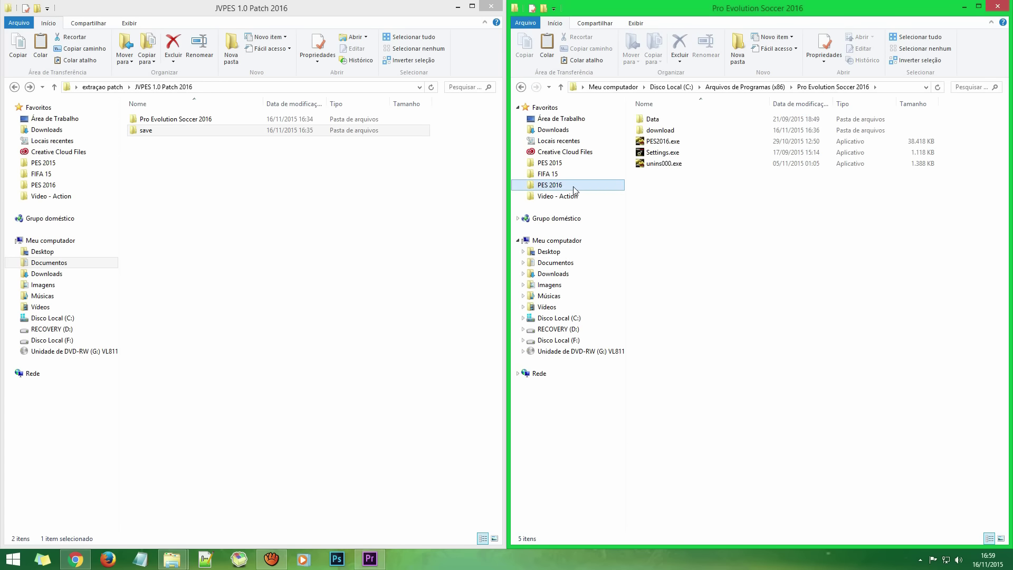
Copy the patch's Pro Evolution Soccer 2016 folder, look through its contents, and return to the JVPES 1.0 Patch 2016 folder
{"action": "left_click", "coordinate": [200, 121]}
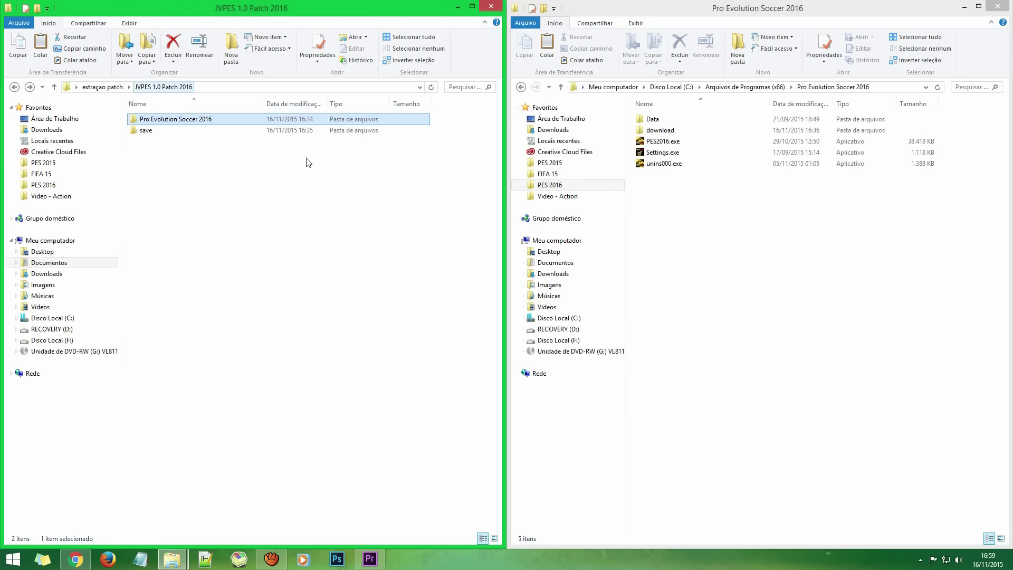
{"action": "right_click", "coordinate": [211, 120]}
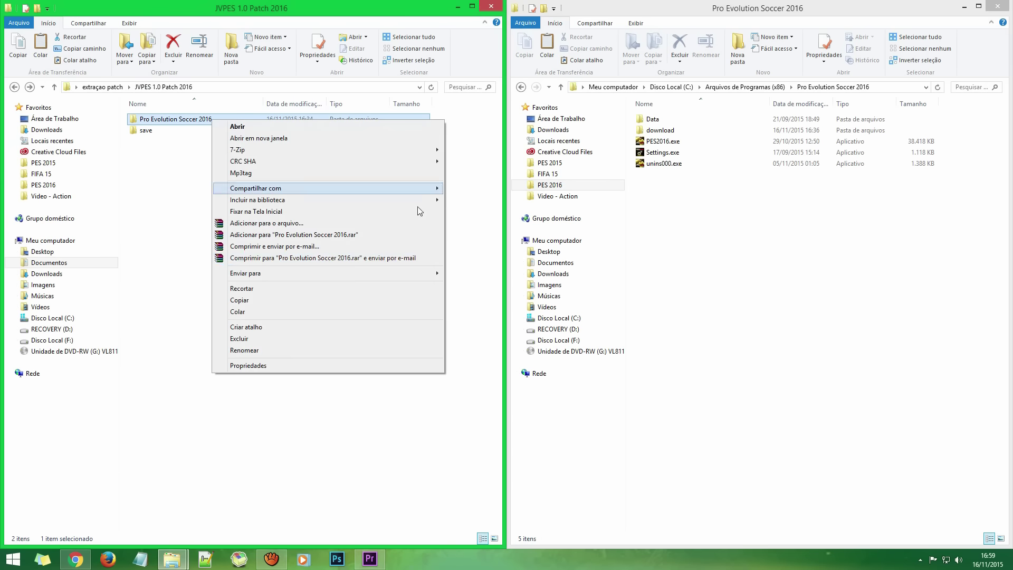
{"action": "left_click", "coordinate": [312, 301]}
{"action": "double_click", "coordinate": [236, 121]}
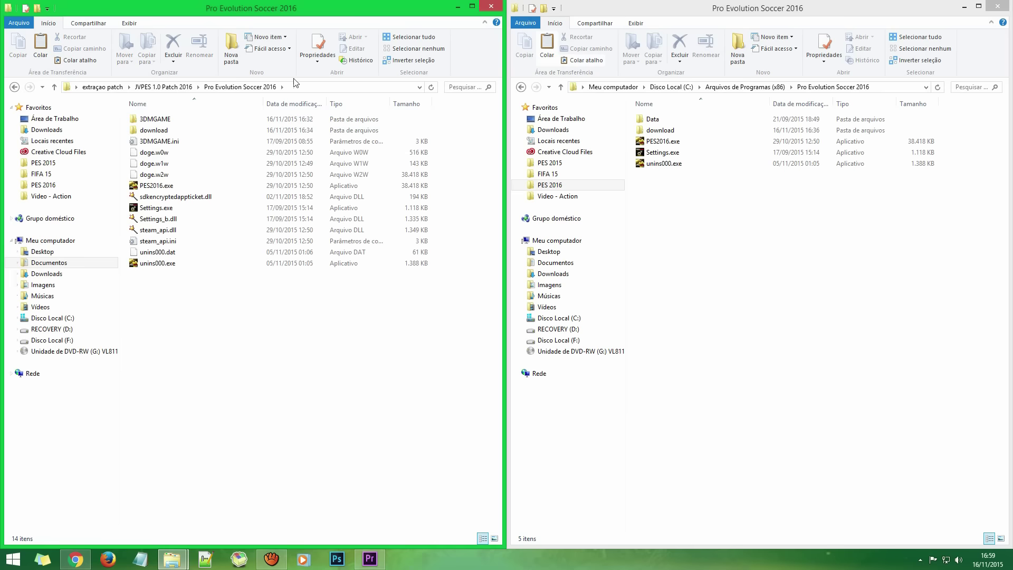
{"action": "left_click_drag", "start_coordinate": [225, 292], "coordinate": [227, 332]}
{"action": "left_click", "coordinate": [14, 87]}
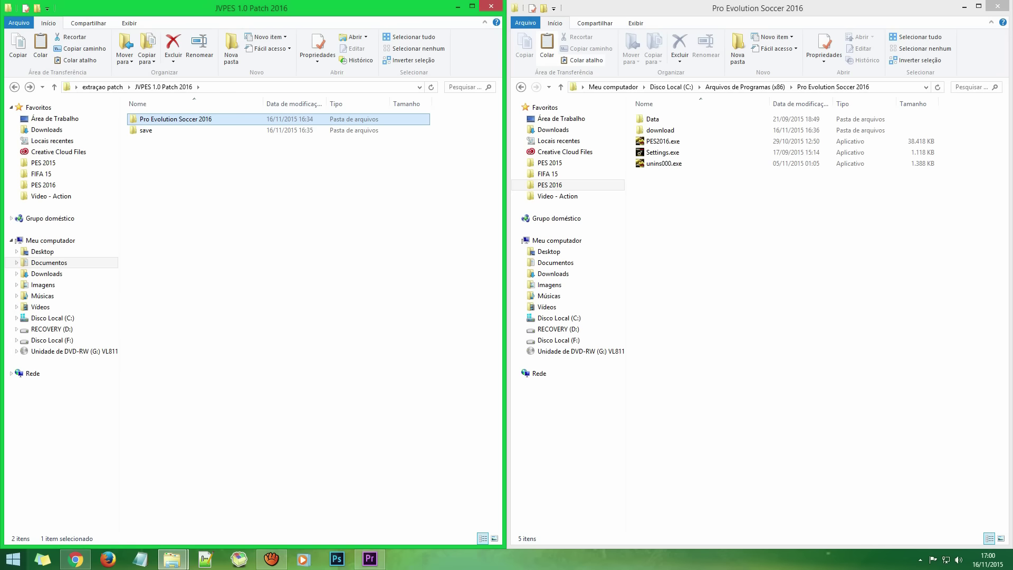
Switch to Chrome, view the JVPES page on Facebook, and return to the File Explorer windows
{"action": "left_click", "coordinate": [75, 559]}
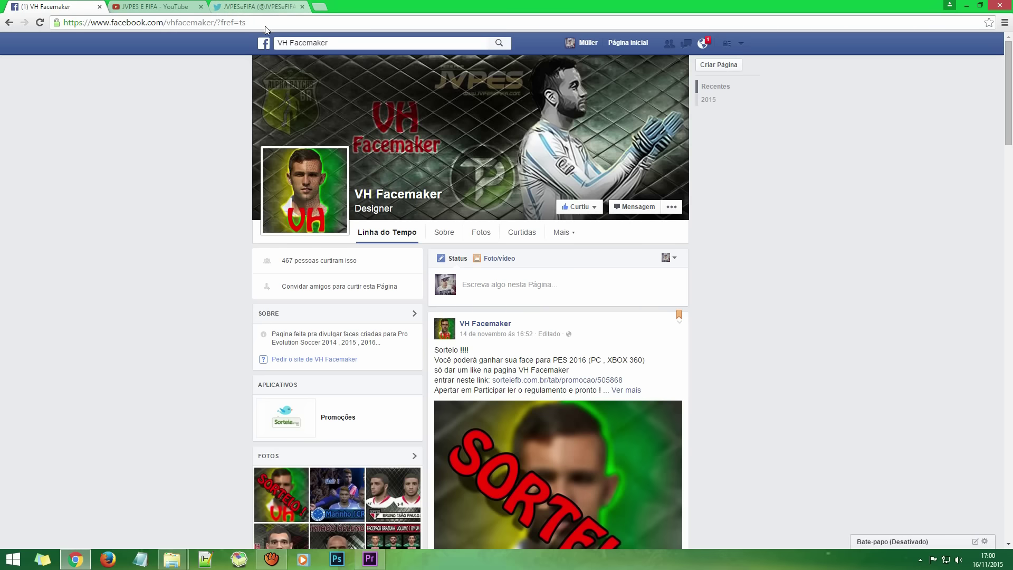
{"action": "left_click", "coordinate": [9, 22]}
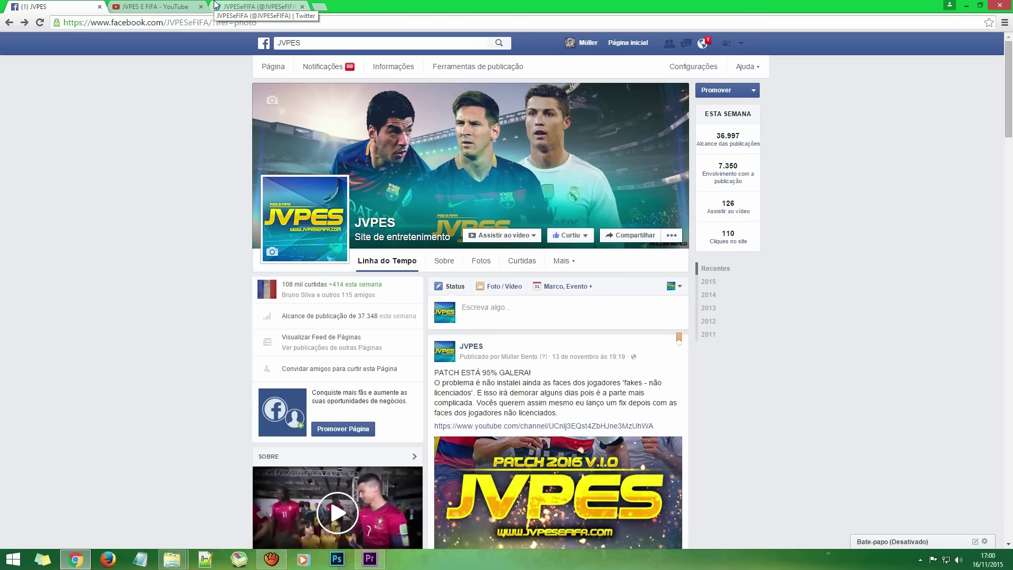
{"action": "left_click", "coordinate": [87, 556]}
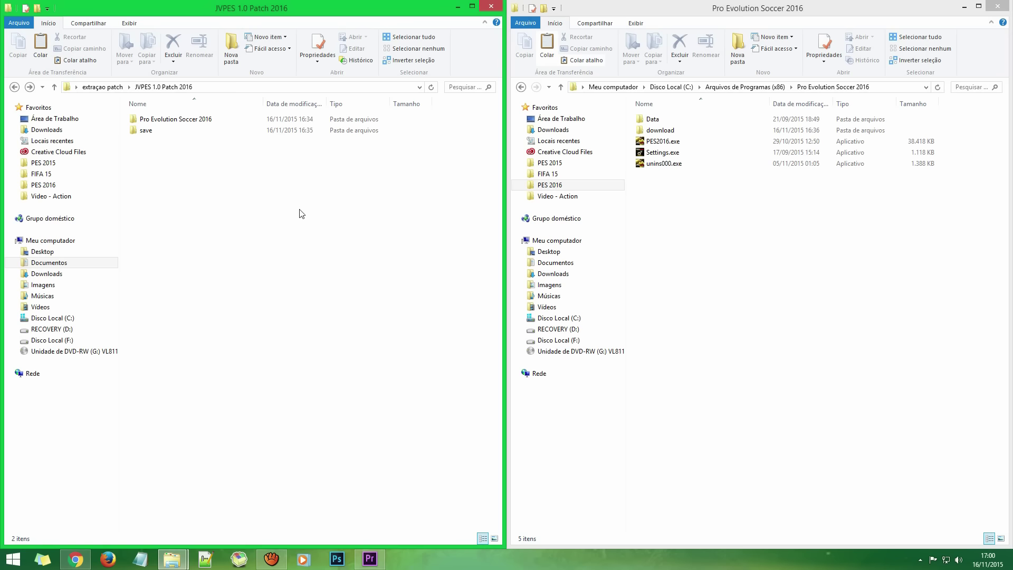
Copy everything inside the patch's Pro Evolution Soccer 2016 folder and make the game's installation folder window active
{"action": "left_click", "coordinate": [159, 121]}
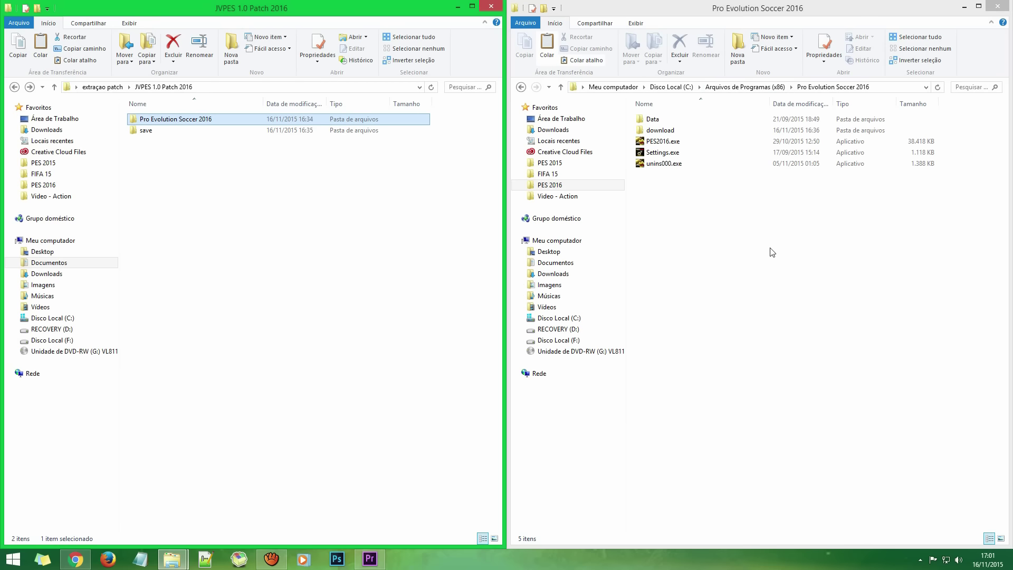
{"action": "double_click", "coordinate": [222, 119]}
{"action": "key", "text": "ctrl+a"}
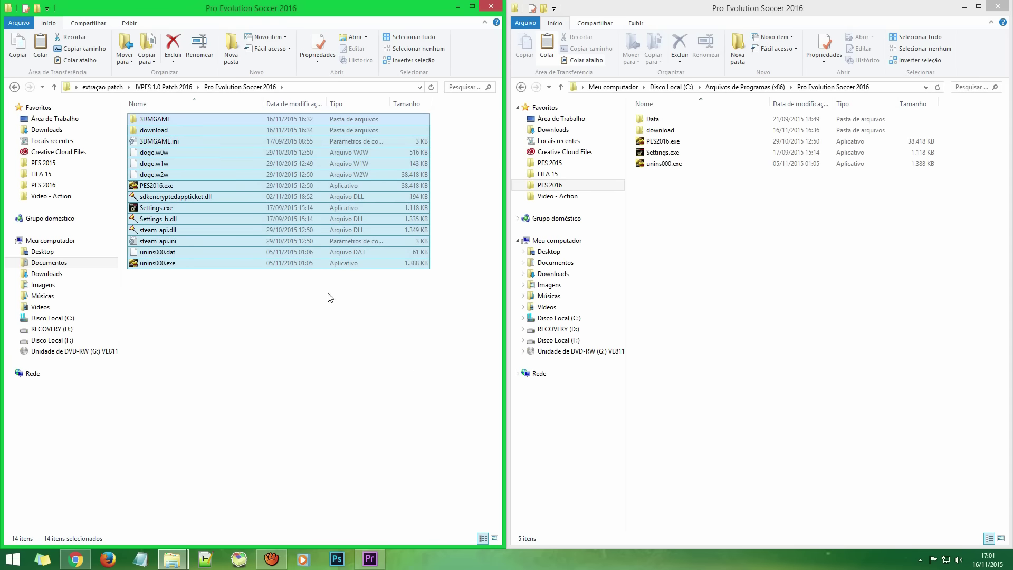
{"action": "left_click", "coordinate": [739, 267]}
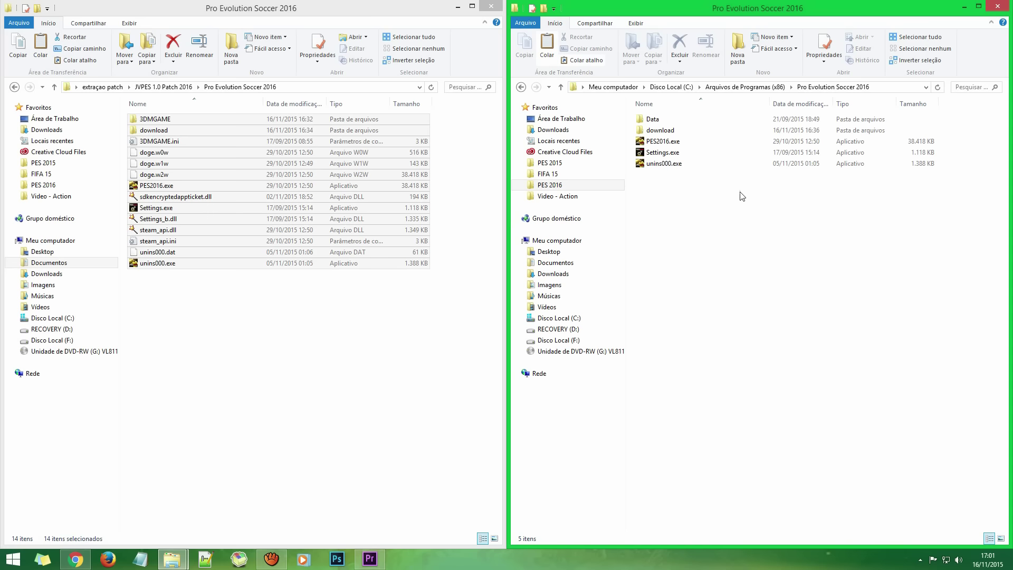
{"action": "right_click", "coordinate": [652, 141]}
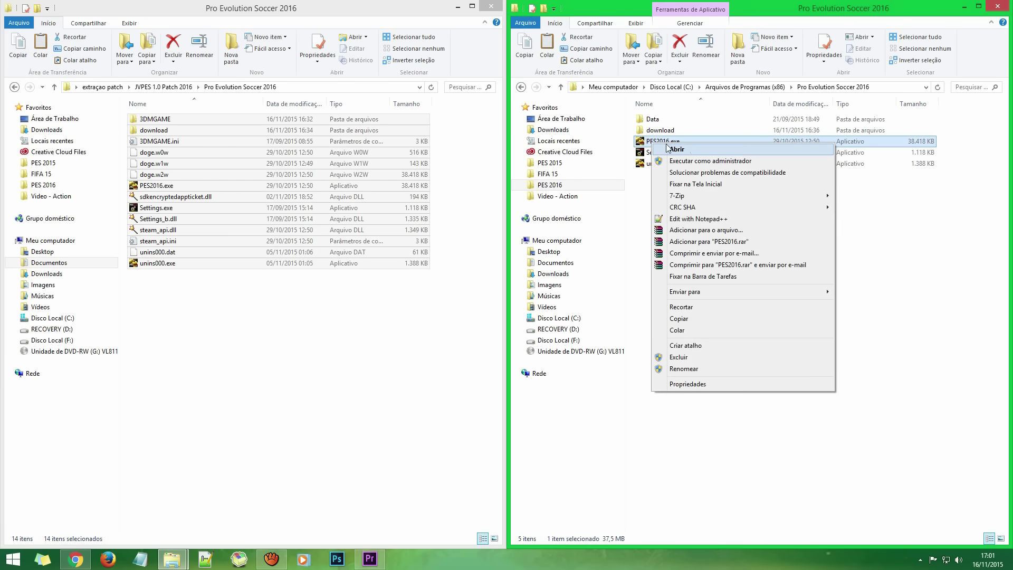
{"action": "left_click", "coordinate": [688, 150]}
{"action": "right_click", "coordinate": [668, 142]}
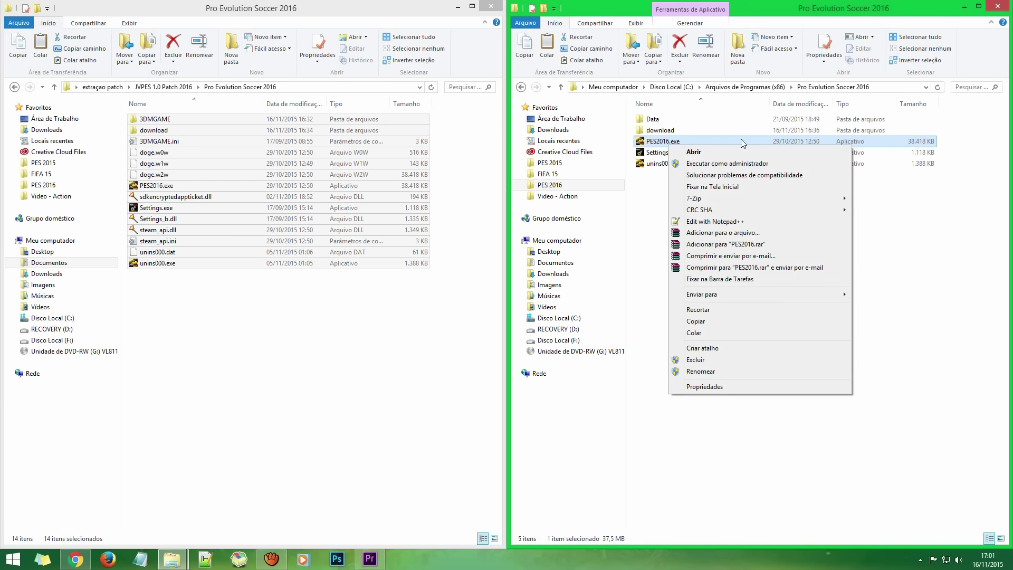
{"action": "left_click", "coordinate": [933, 233]}
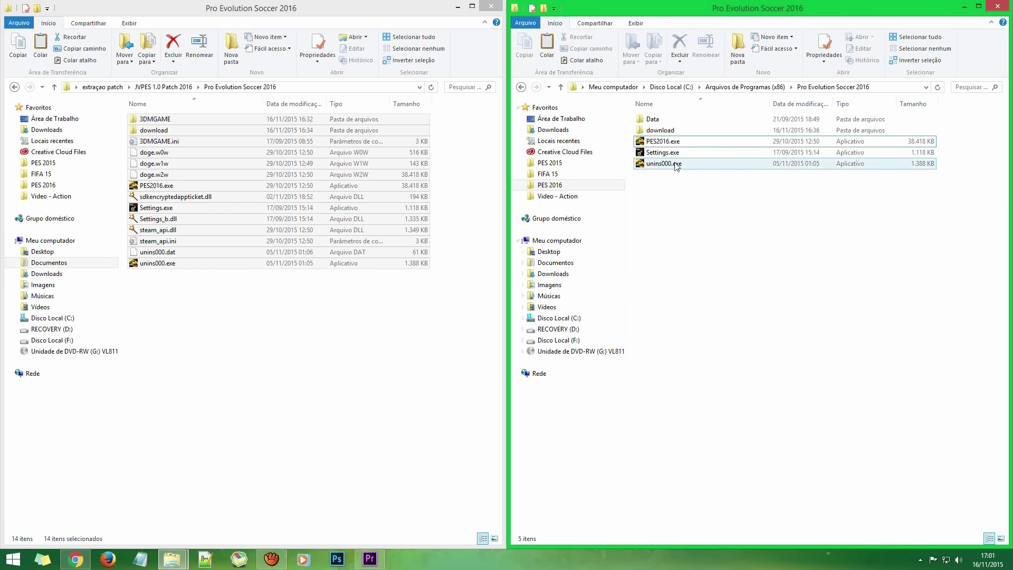
Paste the patch files into the game's Pro Evolution Soccer 2016 installation folder, granting administrator permission for all current items
{"action": "key", "text": "ctrl+v"}
{"action": "left_click", "coordinate": [511, 202]}
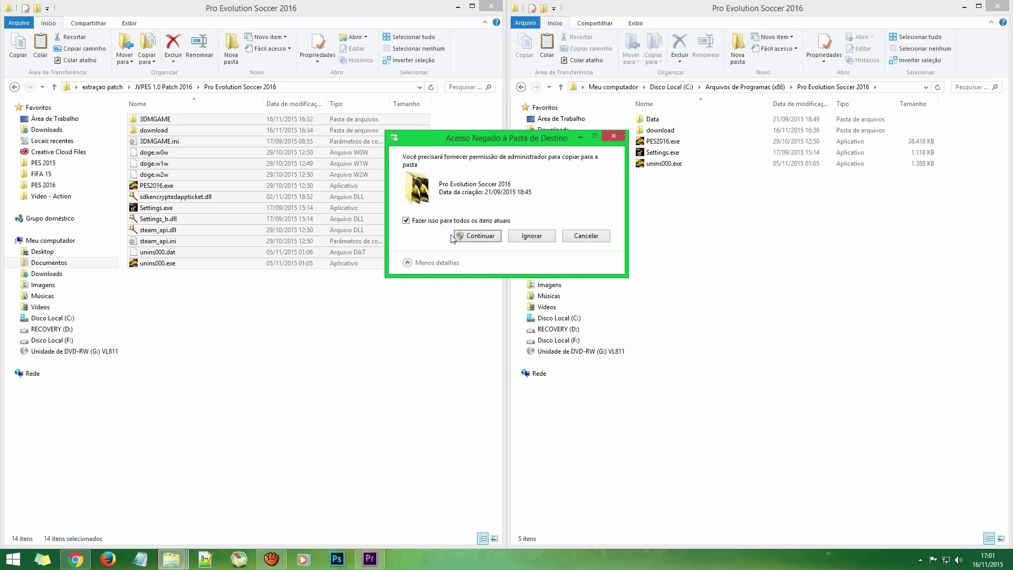
{"action": "left_click", "coordinate": [480, 237]}
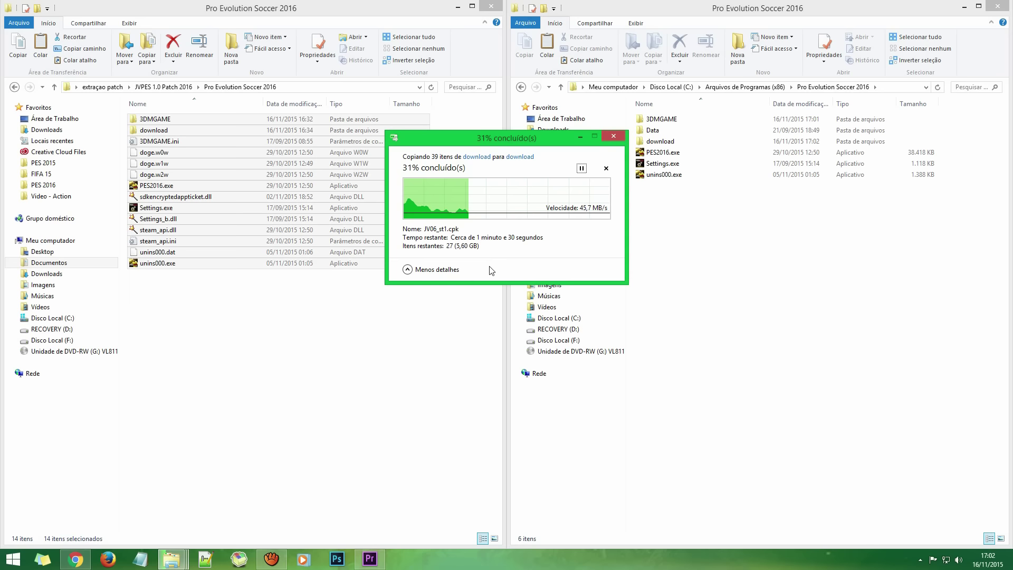
Switch to the JVPES E FIFA YouTube channel in Chrome and open its popular PES 2016 - PATCH JVPES 2016 v.0.1 video
{"action": "left_click", "coordinate": [75, 559]}
{"action": "left_click", "coordinate": [174, 5]}
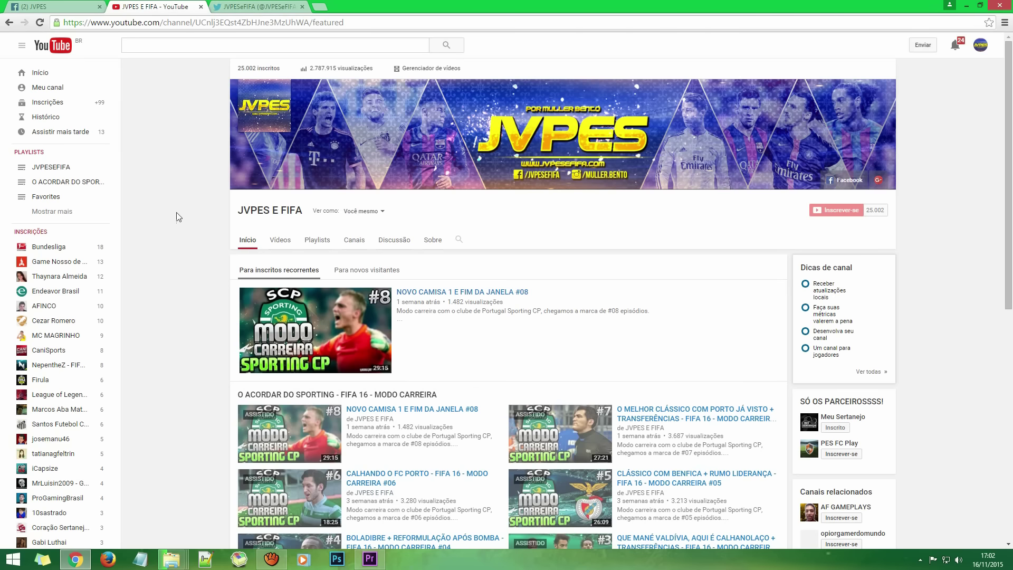
{"action": "scroll", "coordinate": [288, 345], "scroll_direction": "down", "scroll_amount": 1}
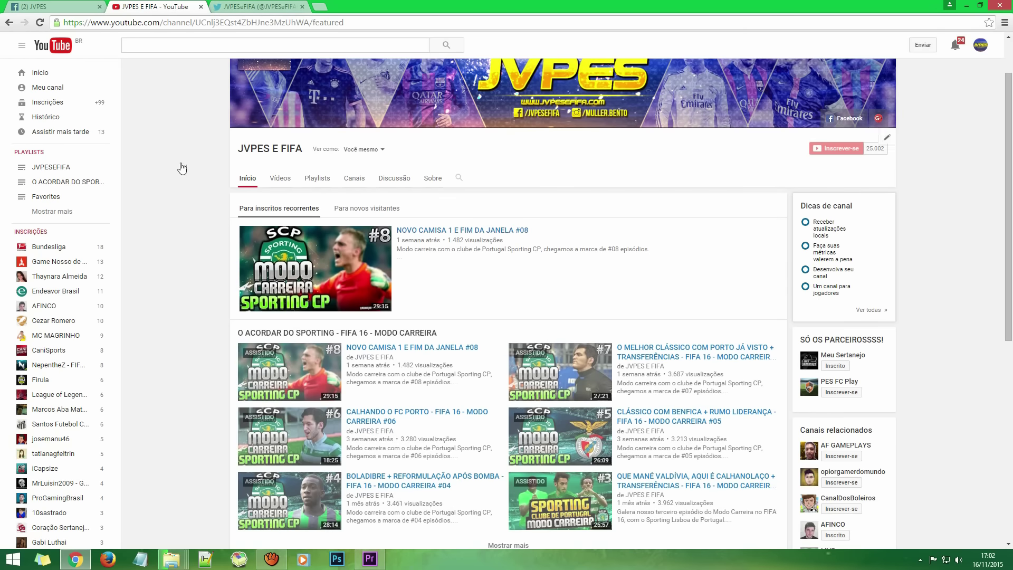
{"action": "scroll", "coordinate": [176, 227], "scroll_direction": "down", "scroll_amount": 7}
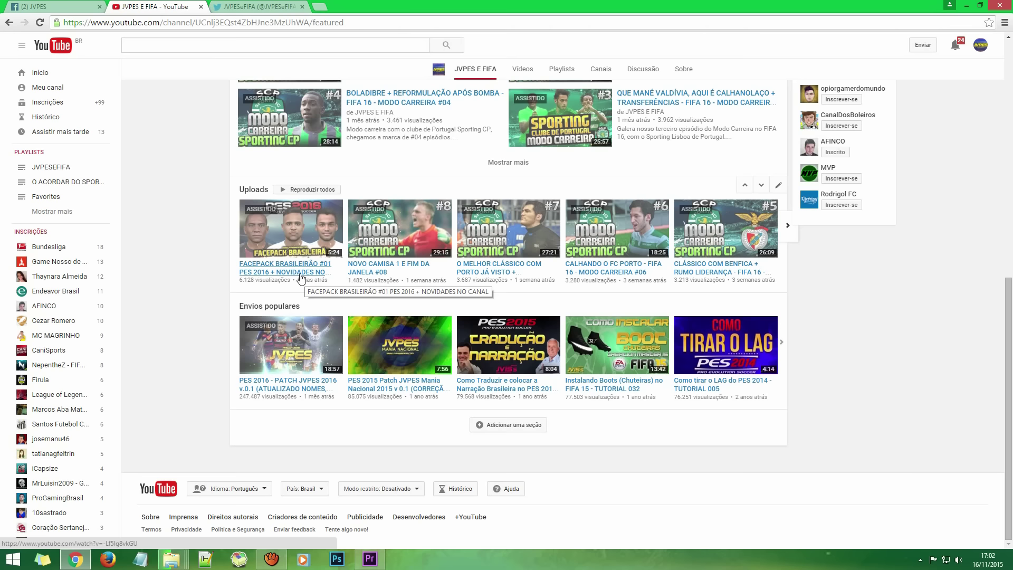
{"action": "left_click", "coordinate": [300, 382]}
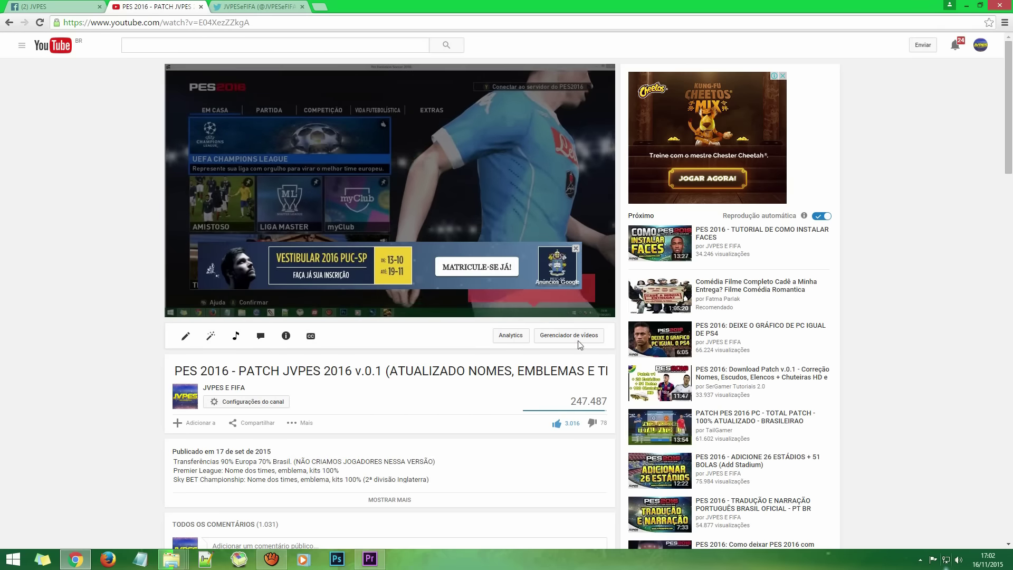
Return to the JVPES E FIFA channel, browse down to its uploads, and check the progress of the file copy
{"action": "mouse_move", "coordinate": [233, 390]}
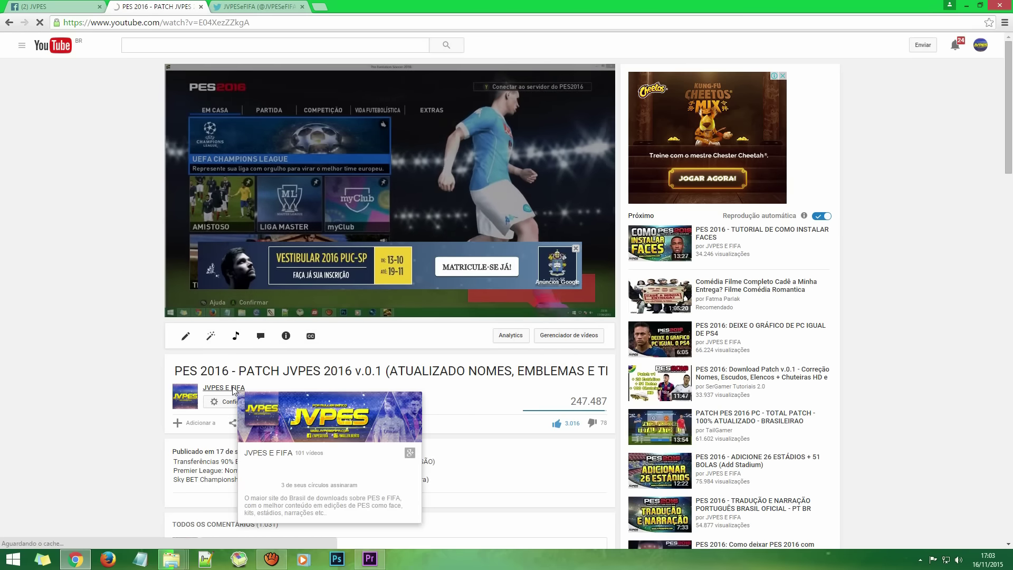
{"action": "left_click", "coordinate": [232, 389]}
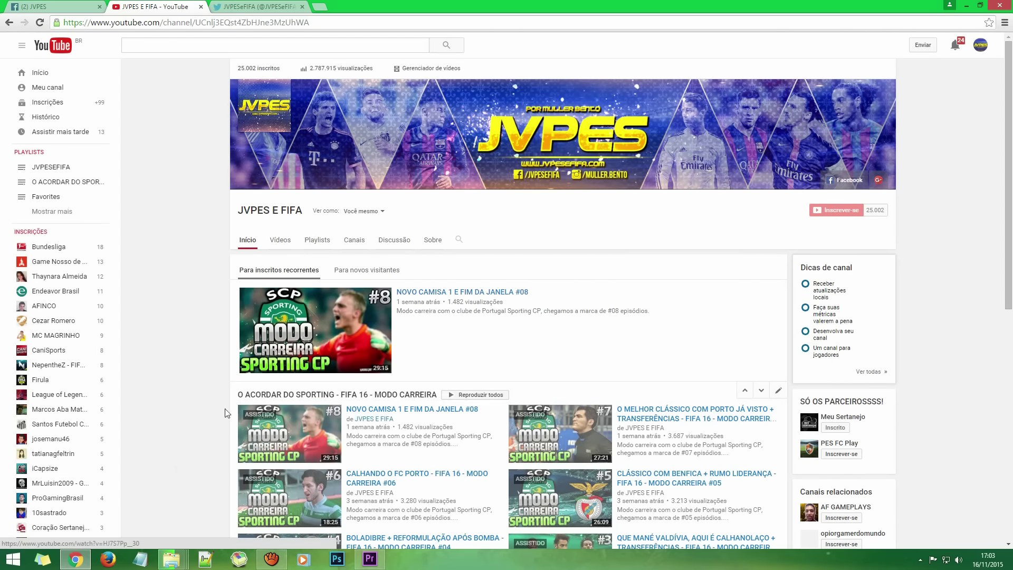
{"action": "scroll", "coordinate": [233, 353], "scroll_direction": "down", "scroll_amount": 4}
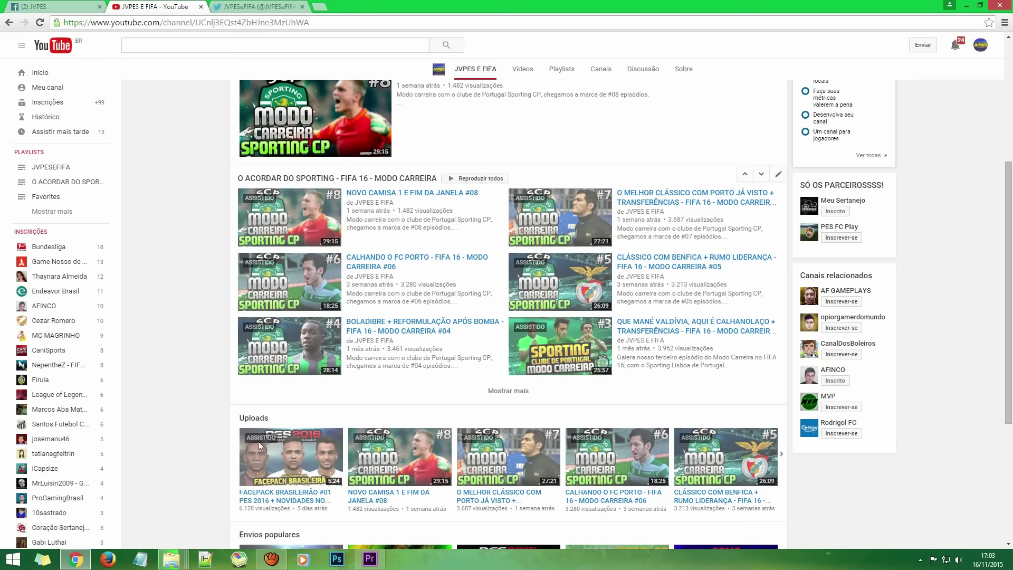
{"action": "mouse_move", "coordinate": [171, 558]}
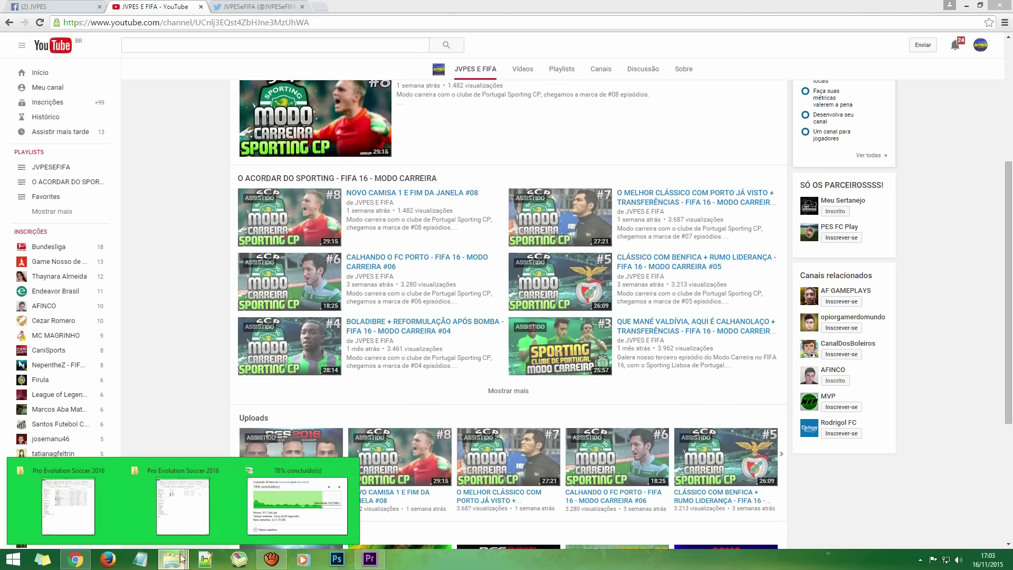
{"action": "left_click", "coordinate": [292, 524]}
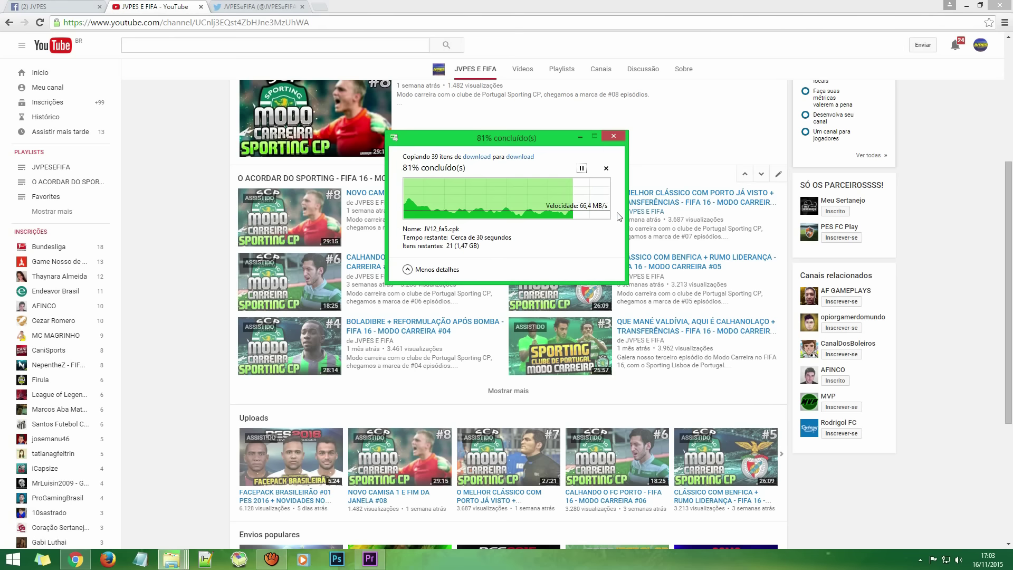
View the partner channel Meu Sertanejo in a new tab, close that tab, and return to the start of the JVPES E FIFA channel page
{"action": "left_click", "coordinate": [811, 210]}
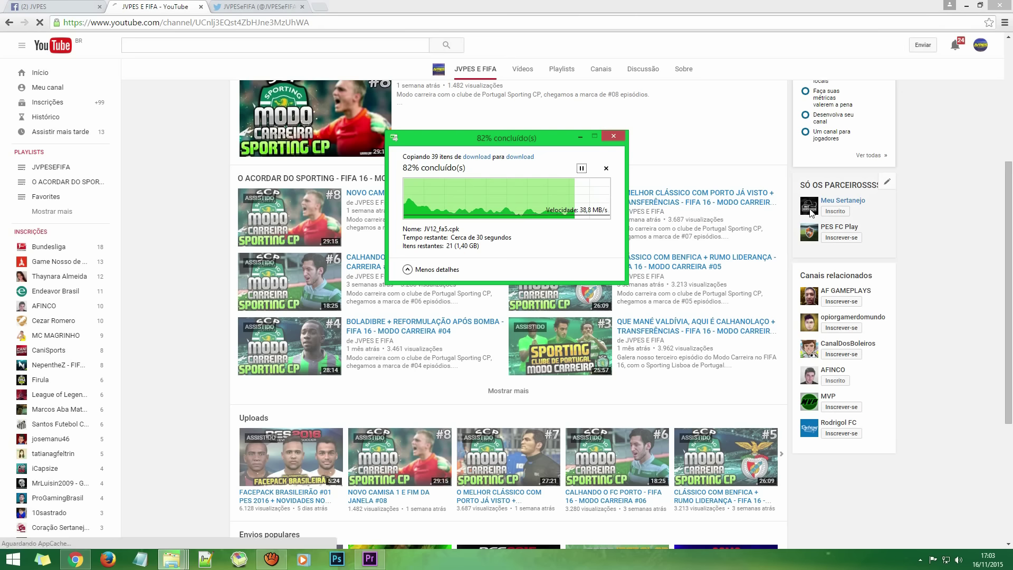
{"action": "middle_click", "coordinate": [811, 210]}
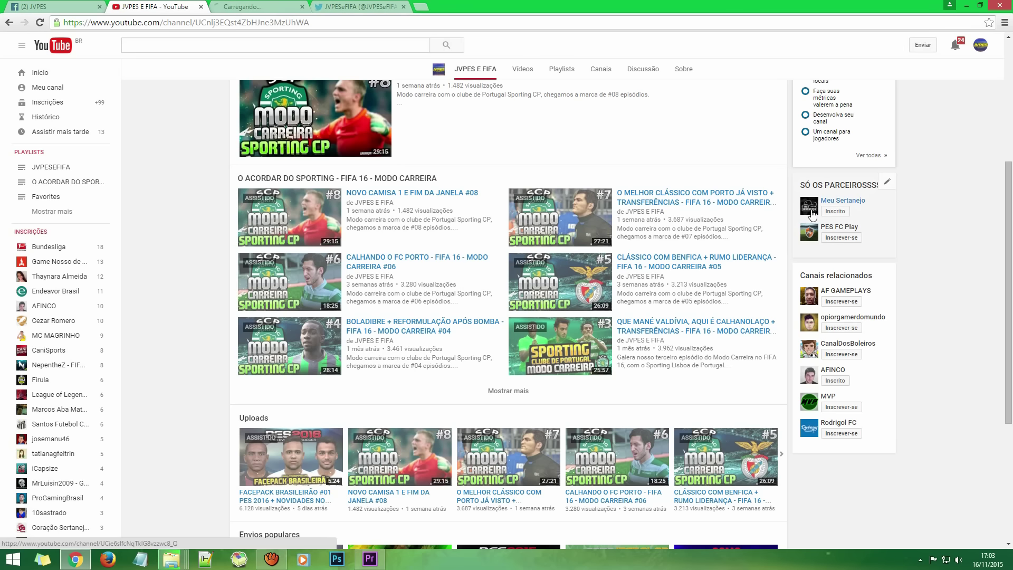
{"action": "left_click", "coordinate": [246, 7]}
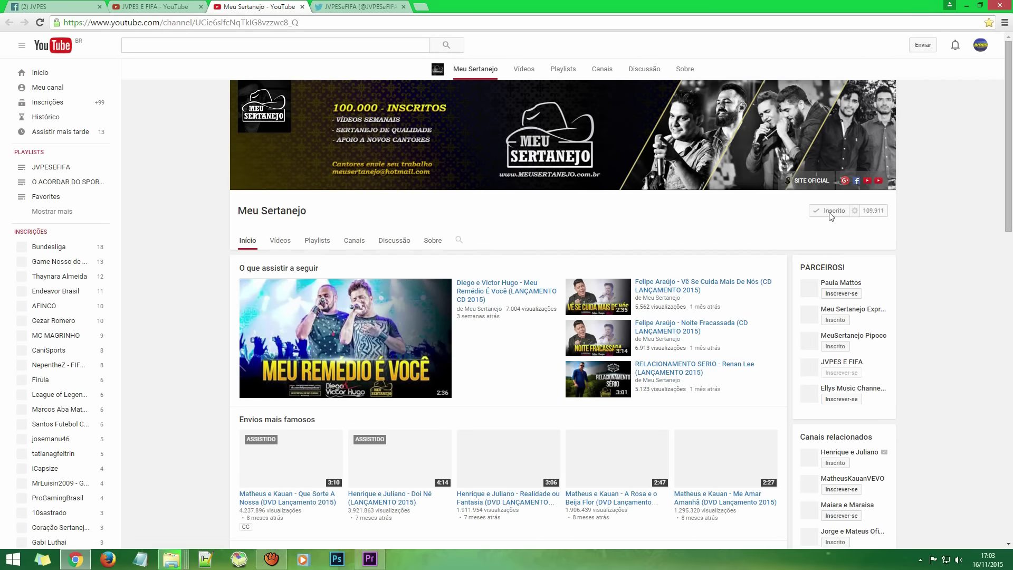
{"action": "left_click", "coordinate": [166, 5]}
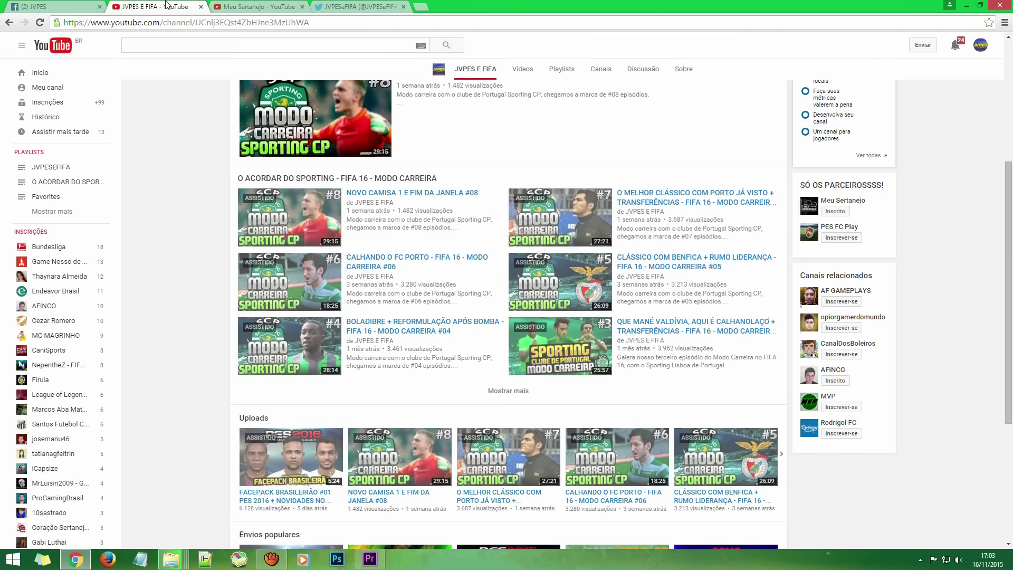
{"action": "left_click", "coordinate": [302, 6]}
{"action": "scroll", "coordinate": [155, 221], "scroll_direction": "up", "scroll_amount": 4}
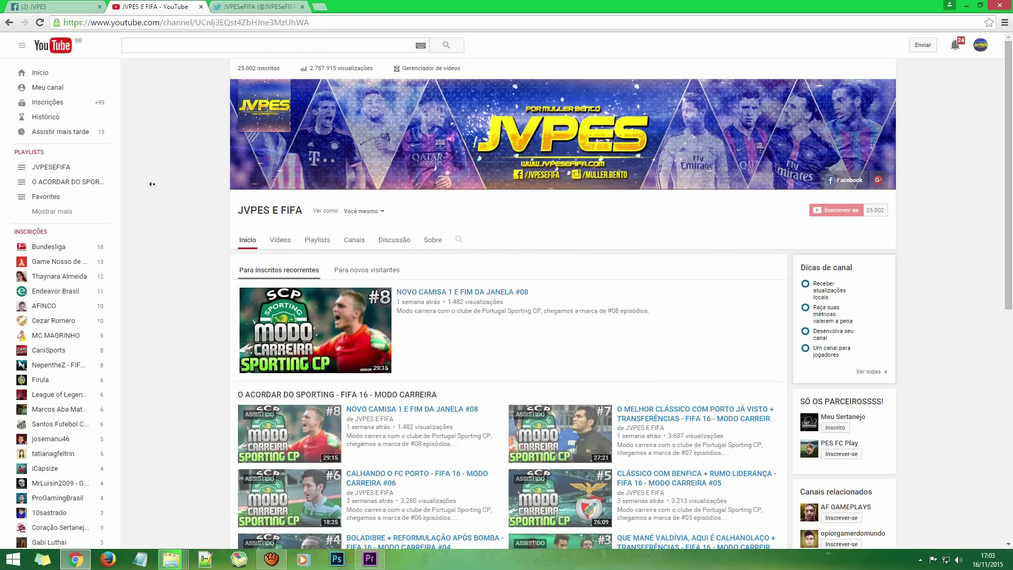
Check the progress of the patch file copy and return to the JVPES E FIFA channel page
{"action": "left_click", "coordinate": [171, 559]}
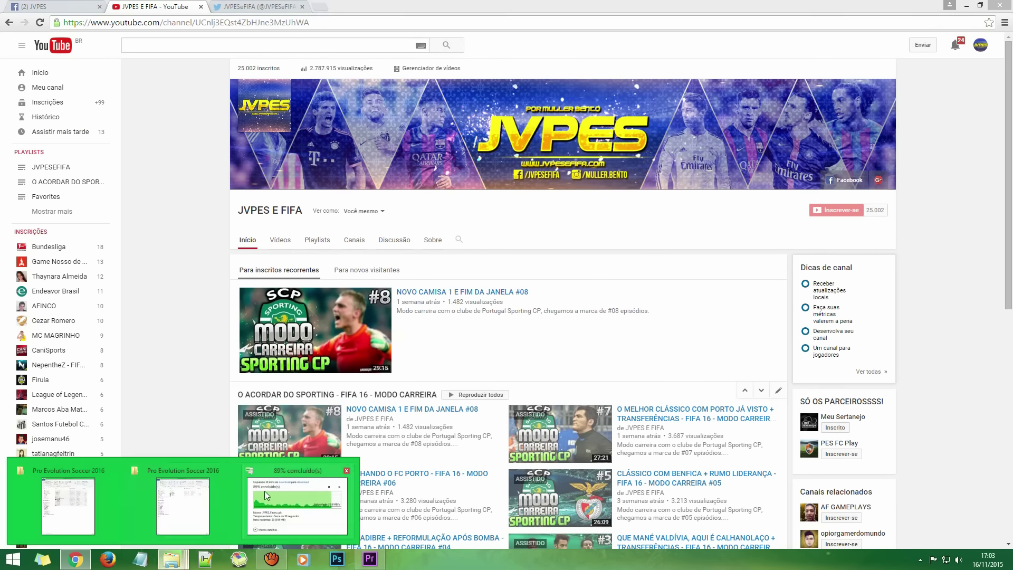
{"action": "left_click", "coordinate": [266, 495]}
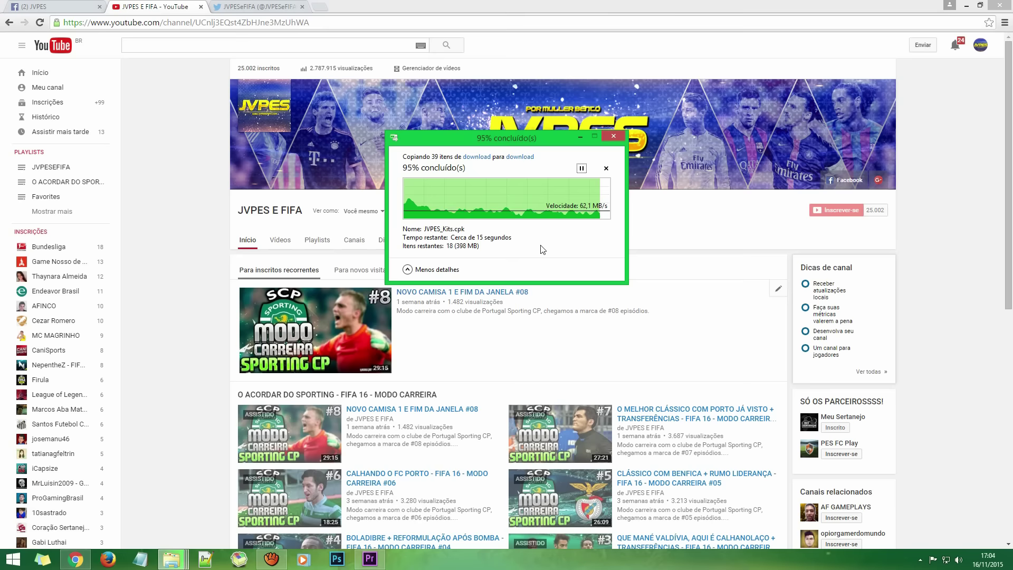
{"action": "left_click", "coordinate": [910, 437]}
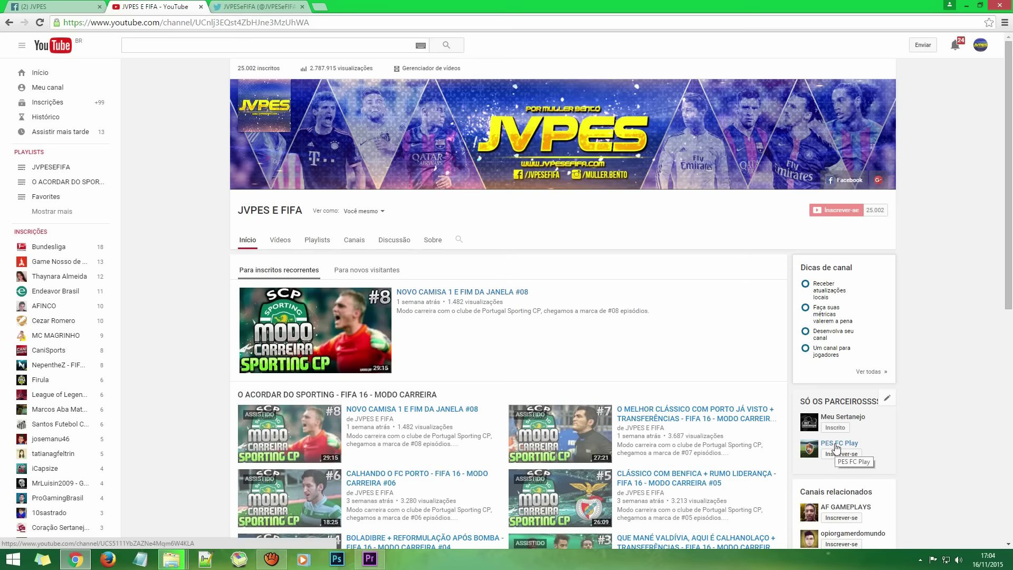
Switch to the Pro Evolution Soccer 2016 folder in File Explorer and run Settings.exe as administrator
{"action": "key", "text": "alt+Tab"}
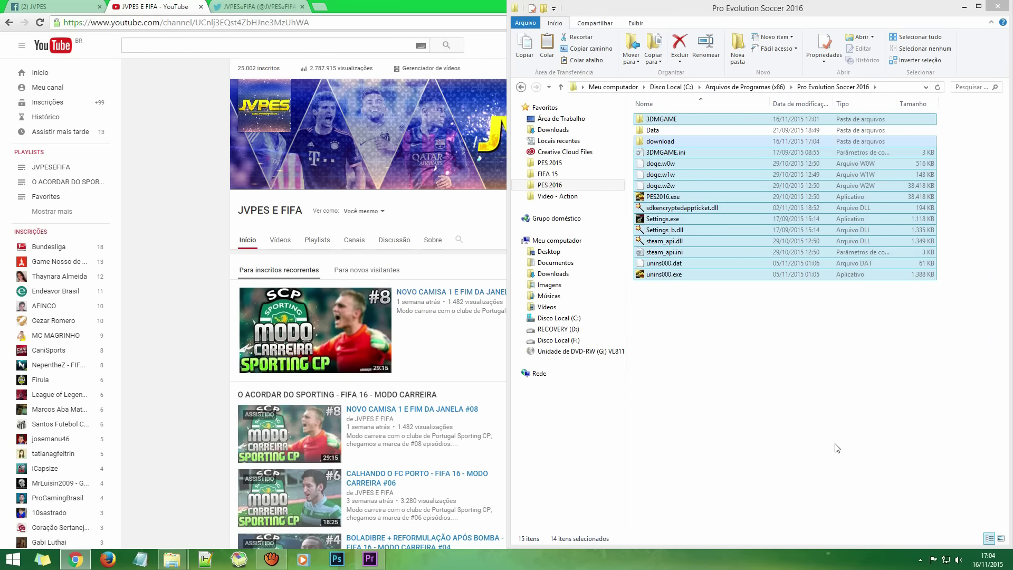
{"action": "left_click", "coordinate": [836, 359]}
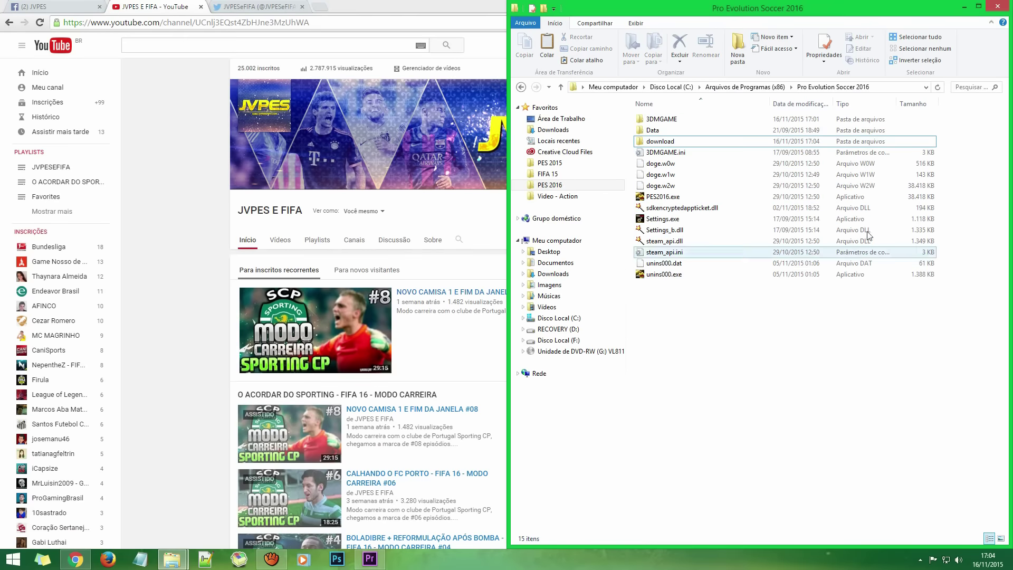
{"action": "right_click", "coordinate": [648, 199]}
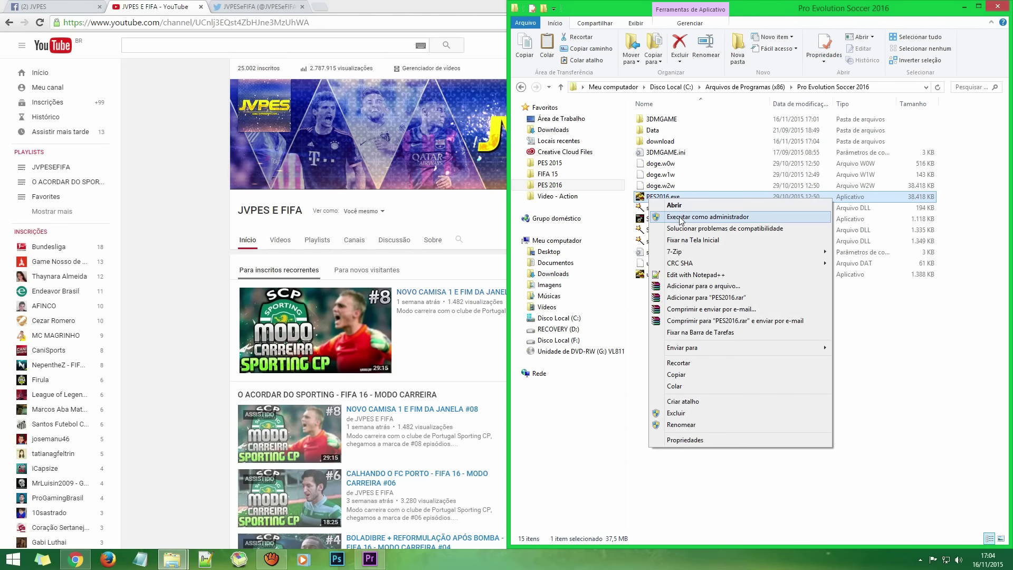
{"action": "left_click", "coordinate": [850, 333]}
{"action": "left_click", "coordinate": [663, 218]}
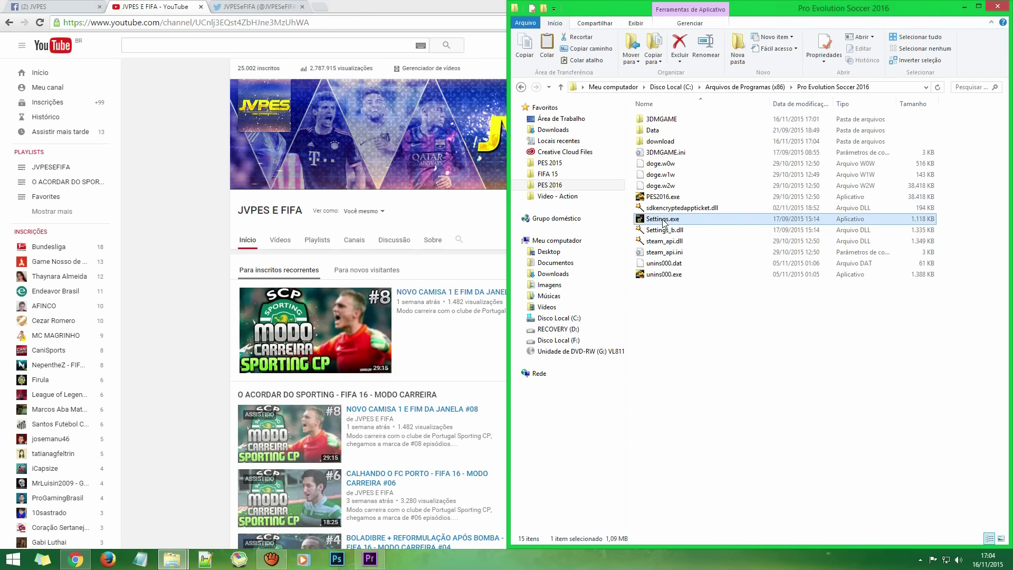
{"action": "right_click", "coordinate": [663, 220]}
{"action": "left_click", "coordinate": [721, 238]}
{"action": "left_click", "coordinate": [849, 340]}
Set the game resolution to (1600x1024) 25:16 in windowed mode and save the settings
{"action": "left_click", "coordinate": [504, 263]}
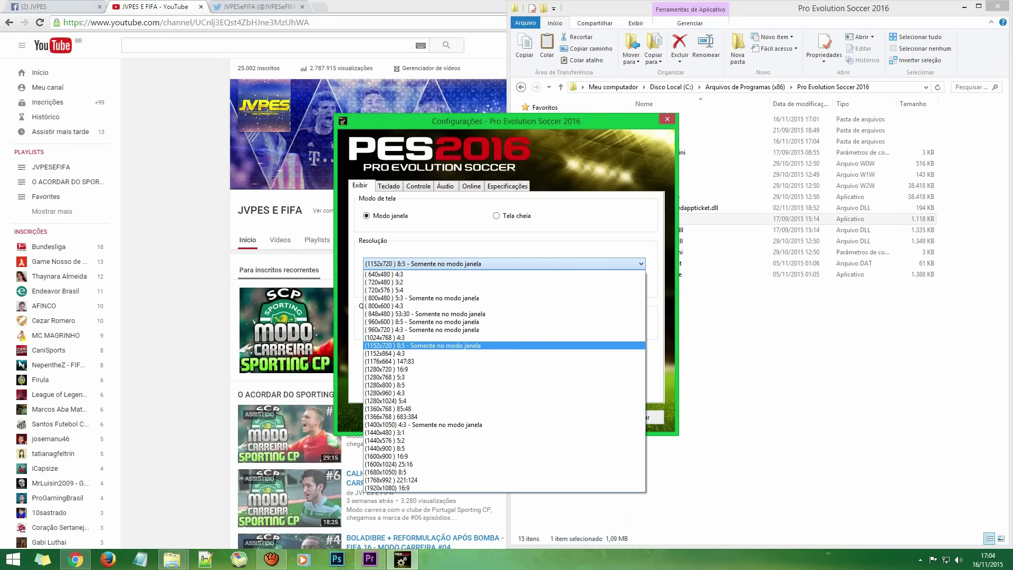
{"action": "key", "text": "Down"}
{"action": "key", "text": "Down"}
{"action": "key", "text": "Down"}
{"action": "key", "text": "Down"}
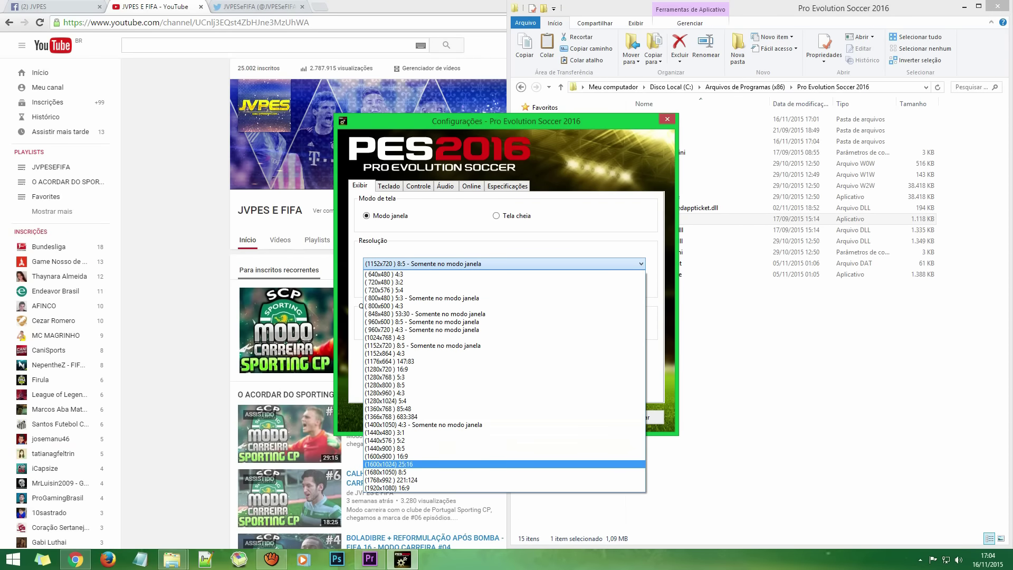
{"action": "key", "text": "Return"}
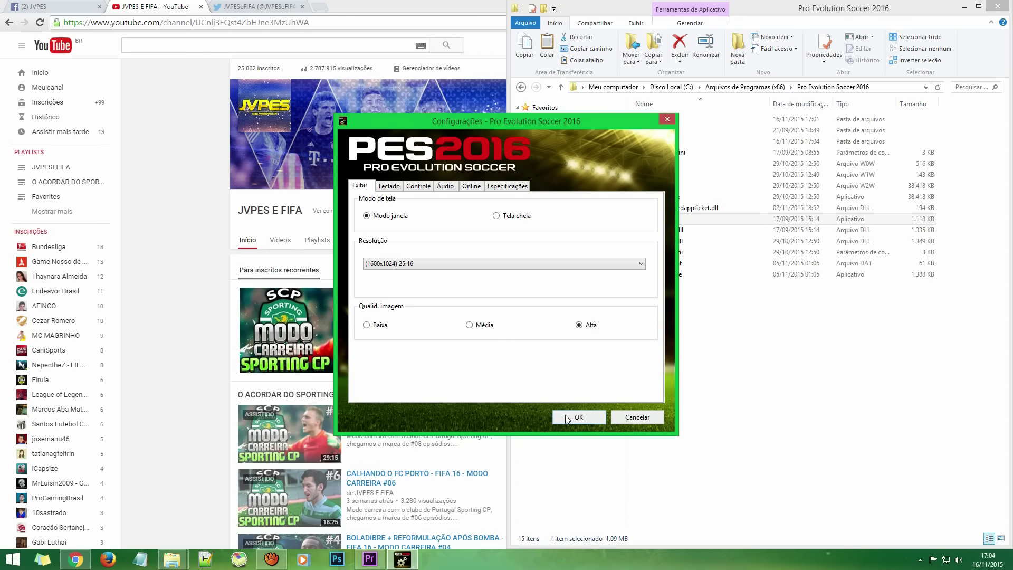
{"action": "key", "text": "Return"}
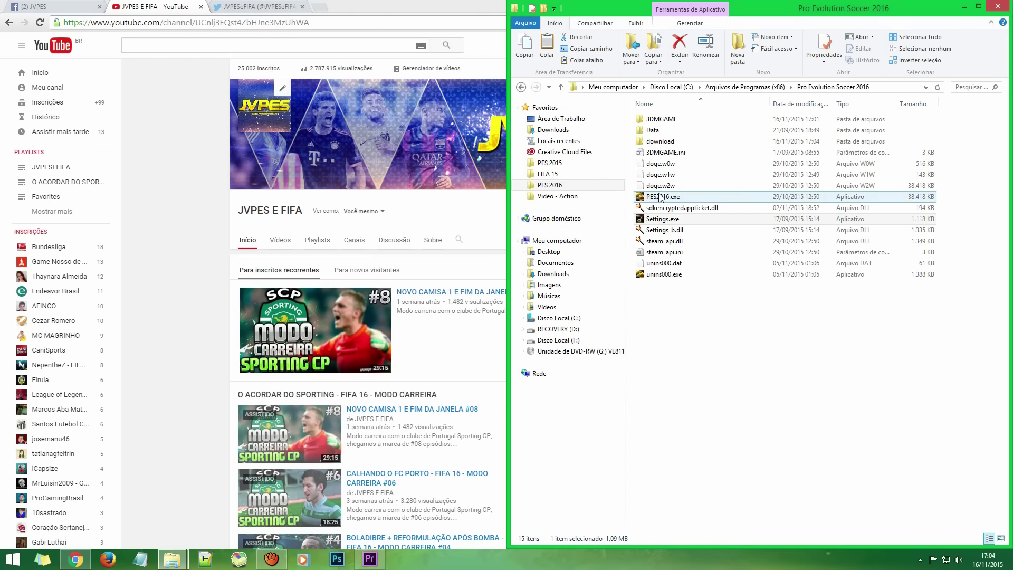
Run Settings.exe as administrator, set the resolution to (1920x1080) 16:9, and save after viewing the system specifications
{"action": "right_click", "coordinate": [659, 219]}
{"action": "left_click", "coordinate": [681, 240]}
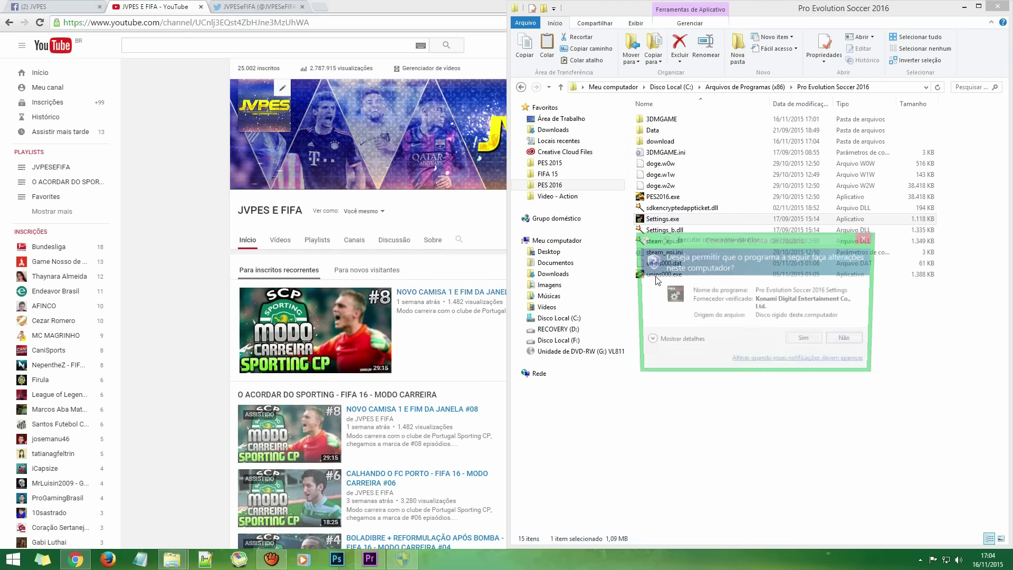
{"action": "left_click", "coordinate": [803, 337]}
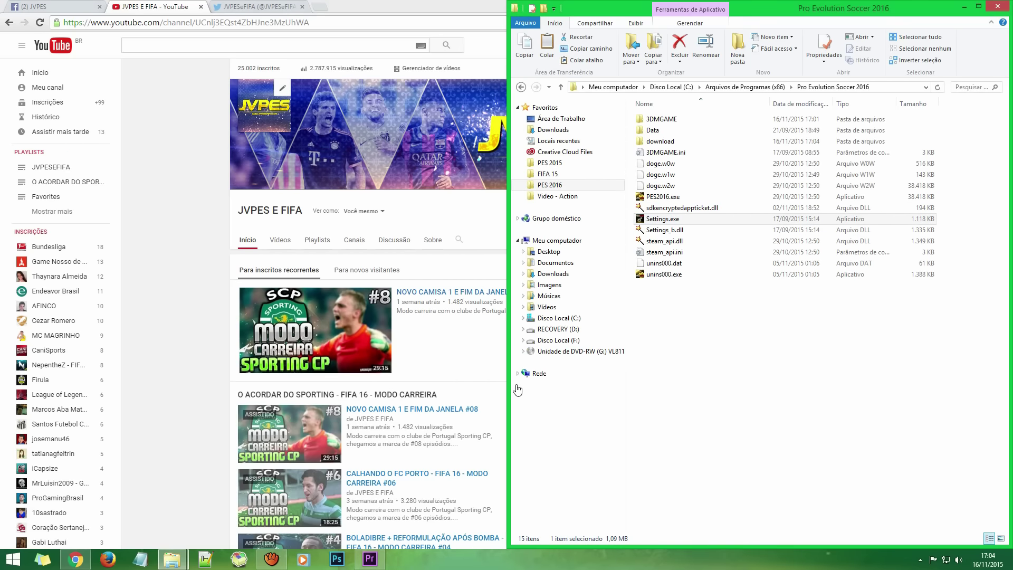
{"action": "left_click", "coordinate": [504, 263]}
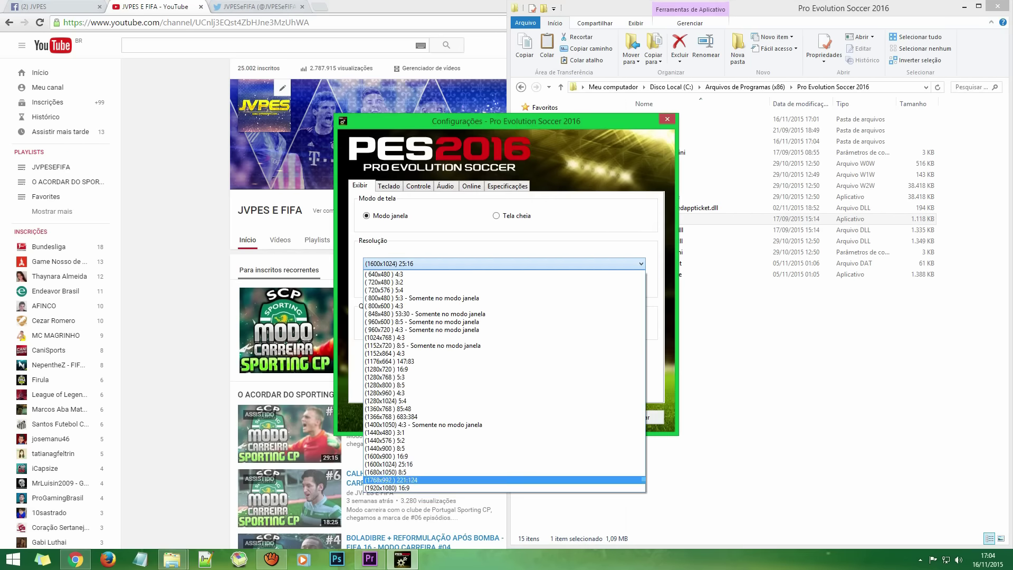
{"action": "left_click", "coordinate": [401, 488]}
{"action": "left_click", "coordinate": [507, 186]}
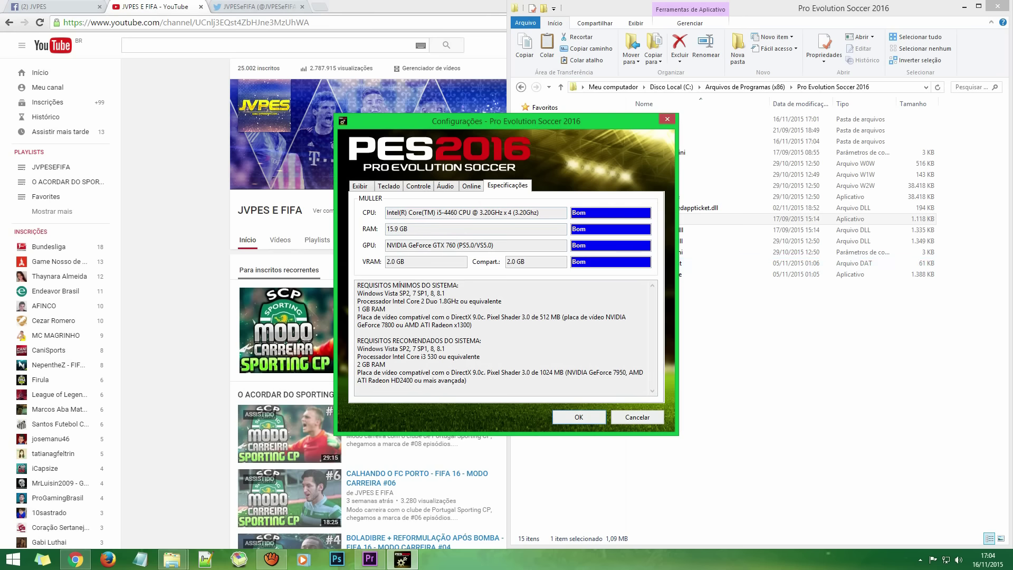
{"action": "left_click", "coordinate": [579, 416]}
Launch PES2016.exe as administrator and continue past the title screen and online notices to the main menu
{"action": "right_click", "coordinate": [656, 201]}
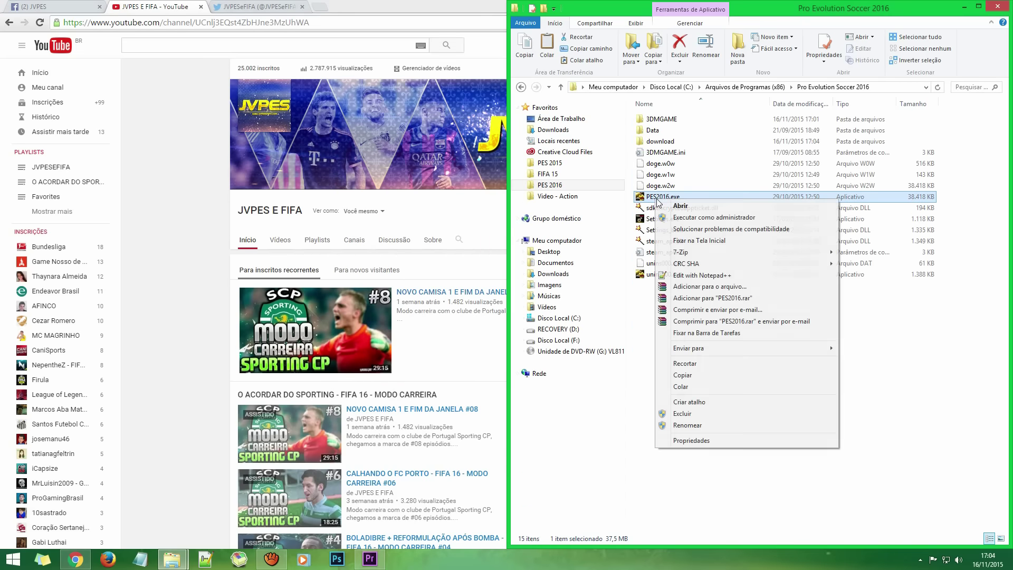
{"action": "left_click", "coordinate": [685, 217]}
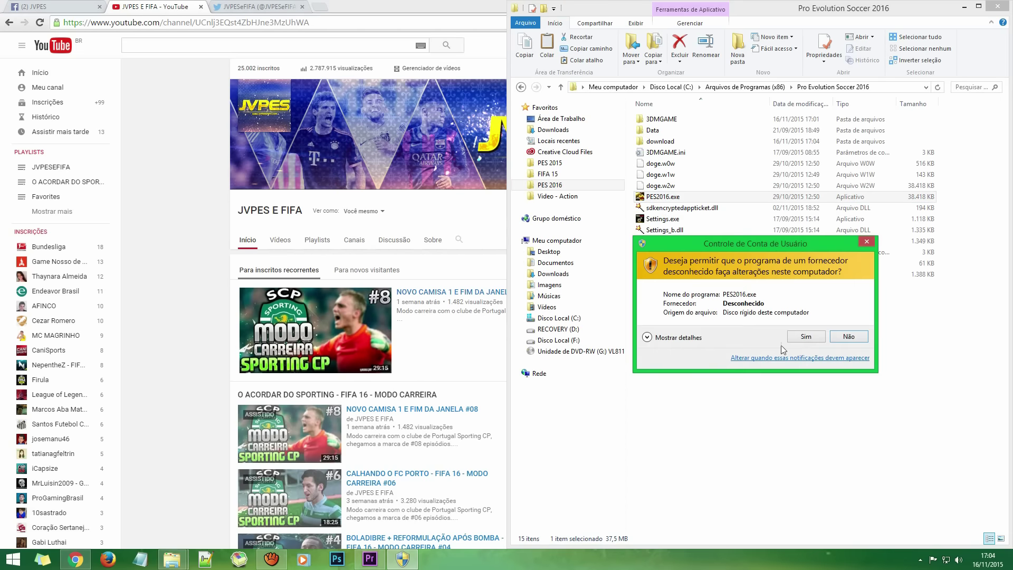
{"action": "left_click", "coordinate": [806, 336]}
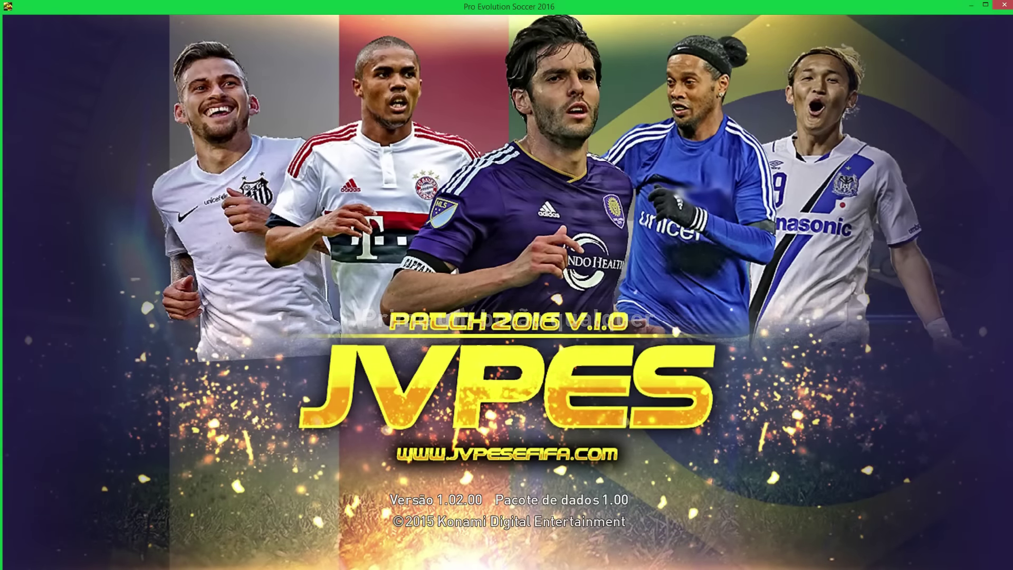
{"action": "key", "text": "Return"}
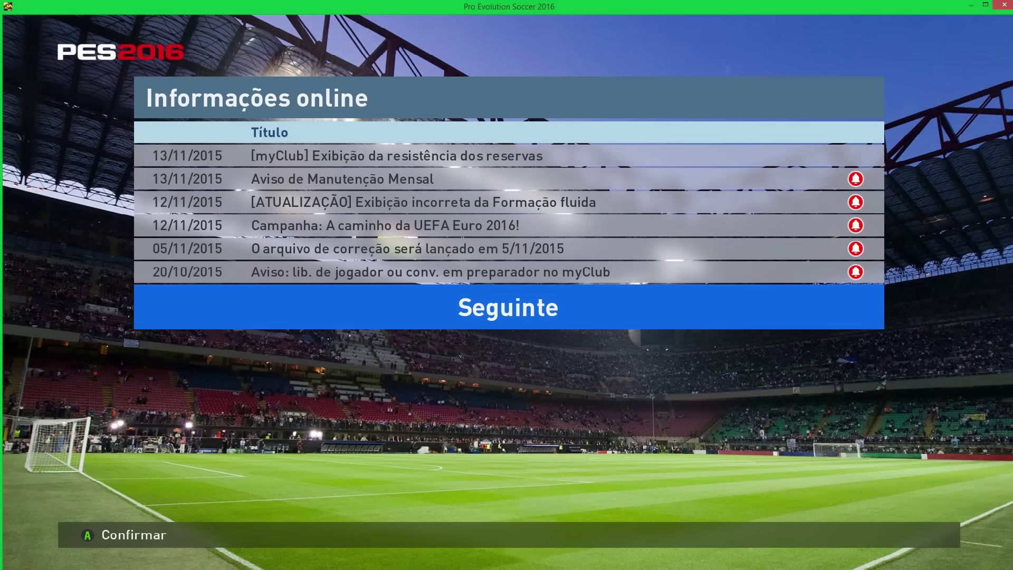
{"action": "key", "text": "Return"}
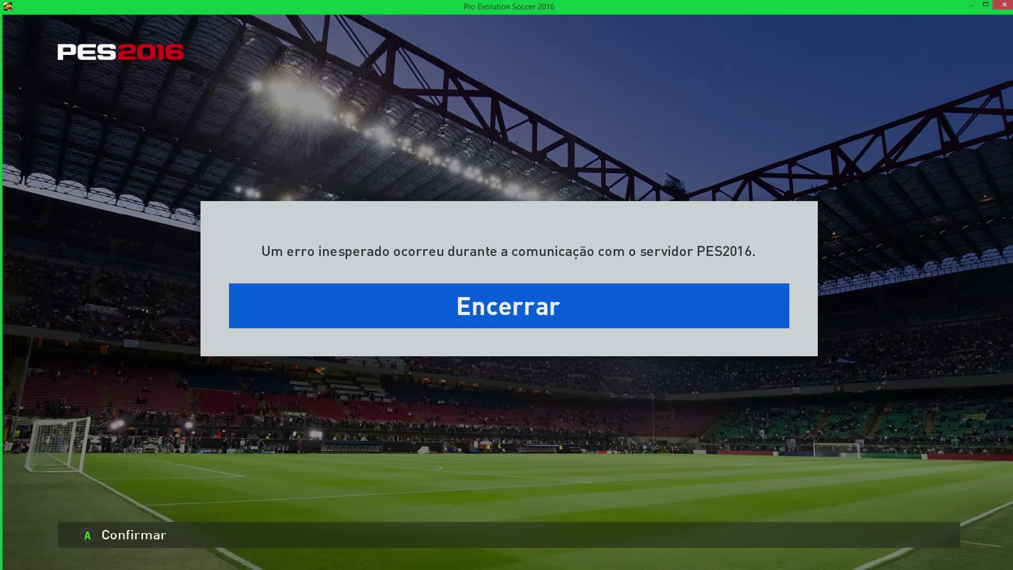
{"action": "key", "text": "Return"}
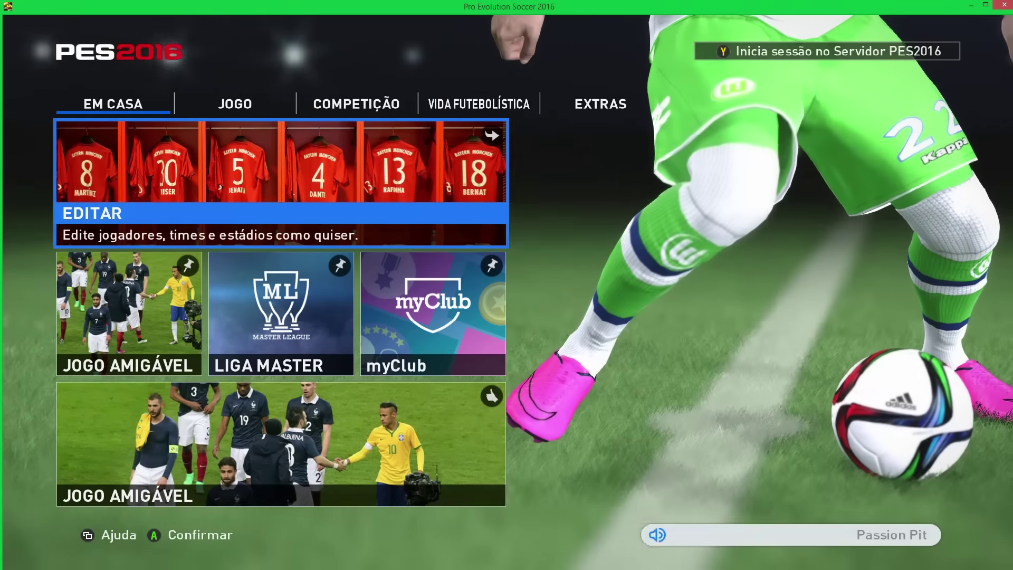
Start a friendly match (Jogo Amigável) with the controller assigned to the home side
{"action": "key", "text": "Up"}
{"action": "key", "text": "Right"}
{"action": "key", "text": "Down"}
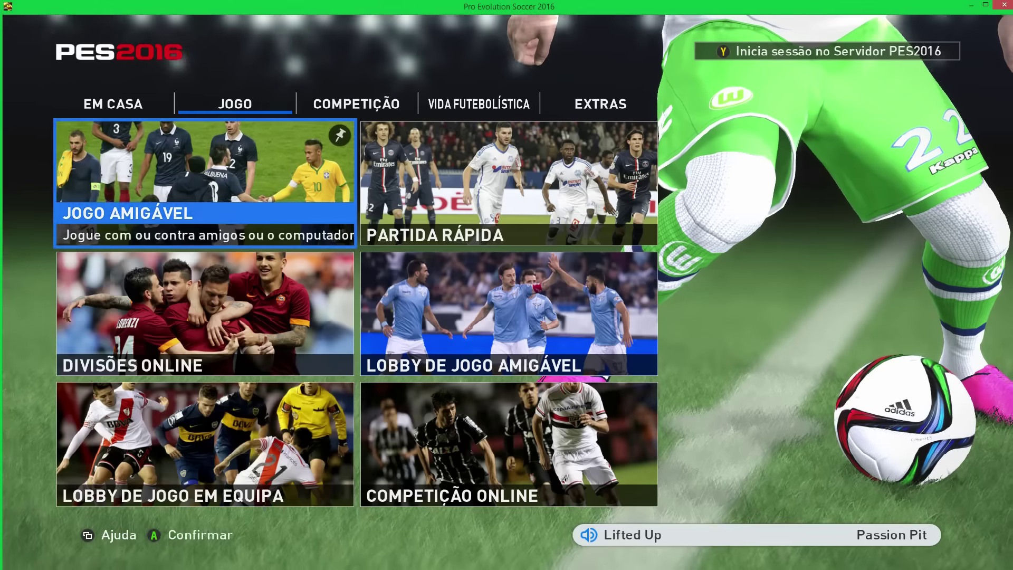
{"action": "key", "text": "Return"}
{"action": "key", "text": "Return"}
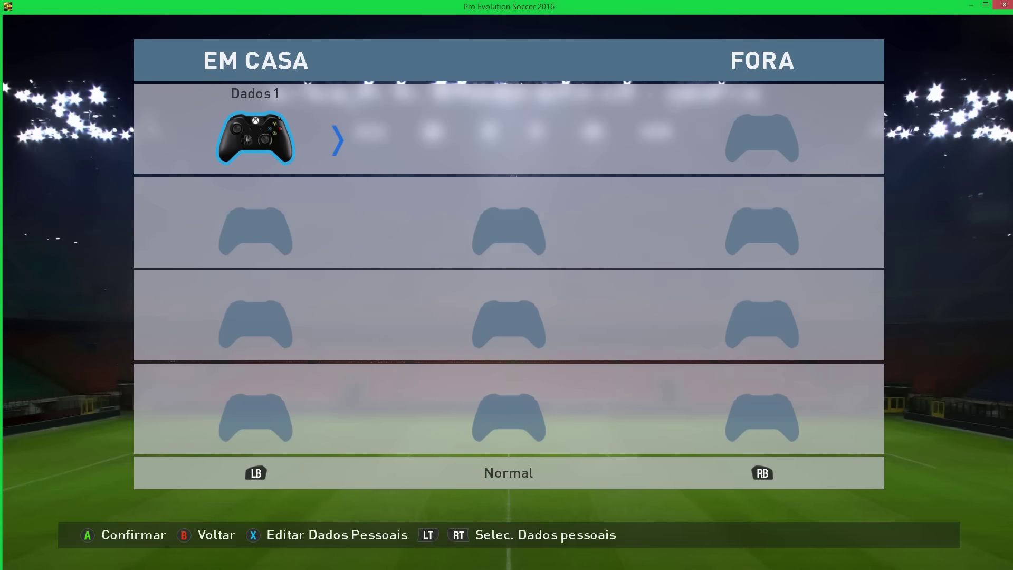
{"action": "key", "text": "Return"}
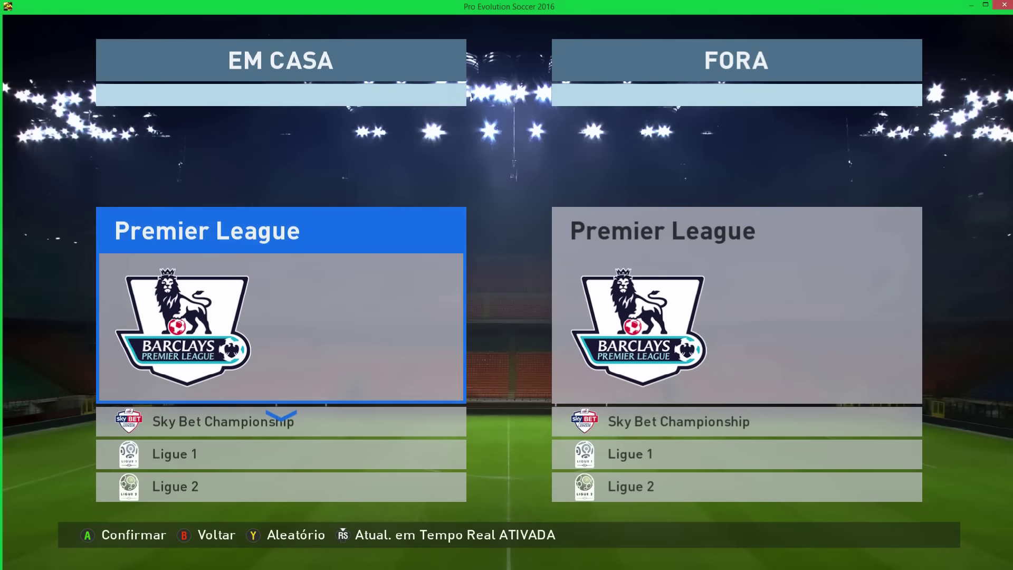
Choose Arsenal FC as the home team and Chelsea FC as the away team, both from the Premier League
{"action": "key", "text": "Return"}
{"action": "key", "text": "Return"}
{"action": "key", "text": "Return"}
{"action": "key", "text": "Down"}
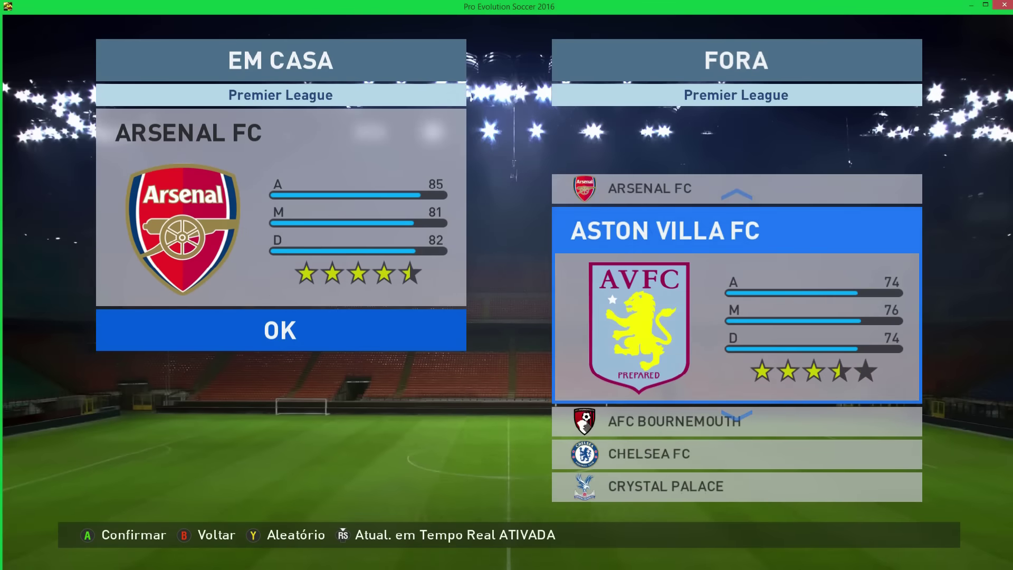
{"action": "key", "text": "Down"}
{"action": "key", "text": "Down"}
{"action": "key", "text": "Return"}
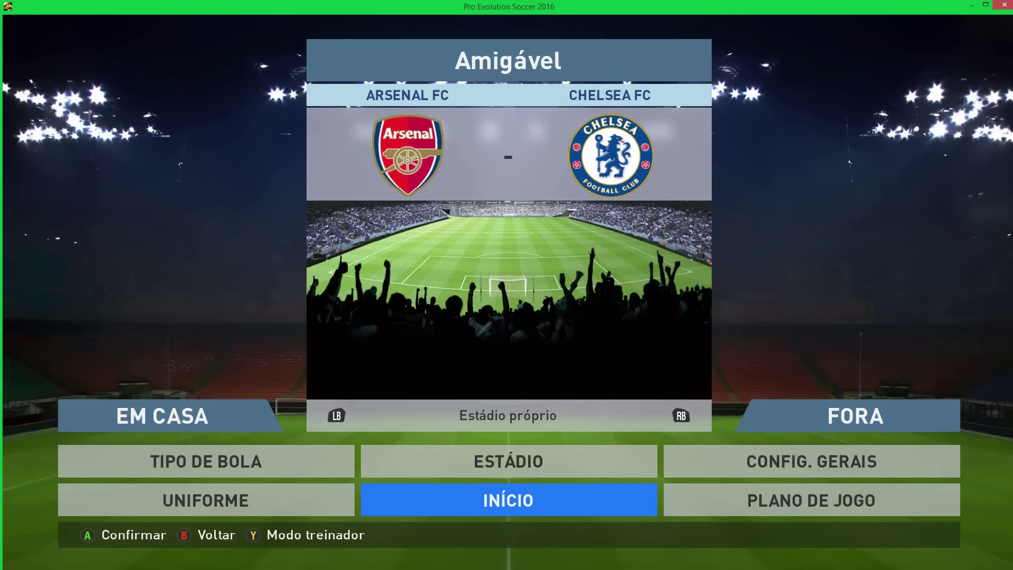
Open the friendly match's stadium settings and browse the available stadiums from Estádio do Morumbi to Stade de France
{"action": "key", "text": "Up"}
{"action": "key", "text": "Return"}
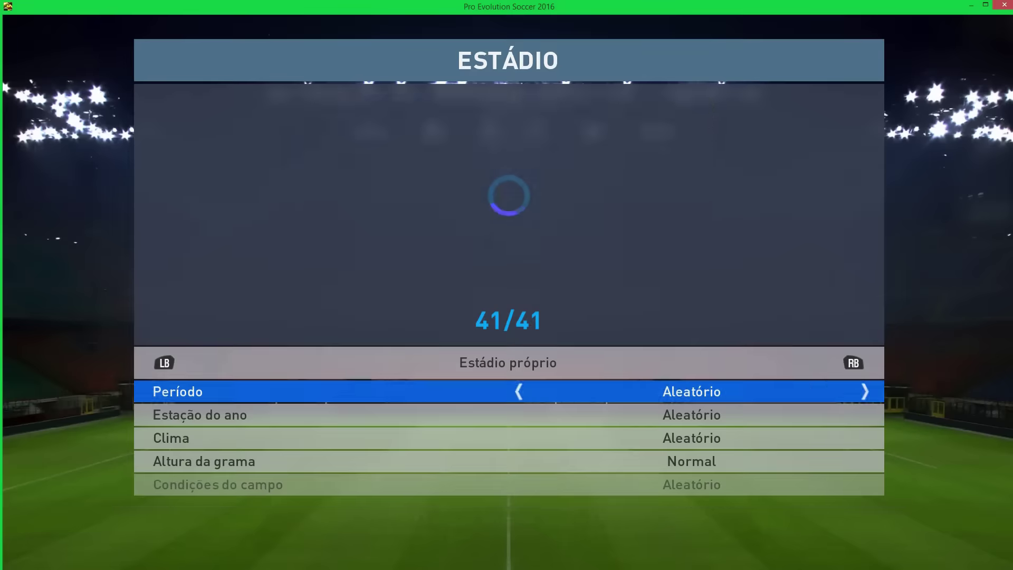
{"action": "key", "text": "e"}
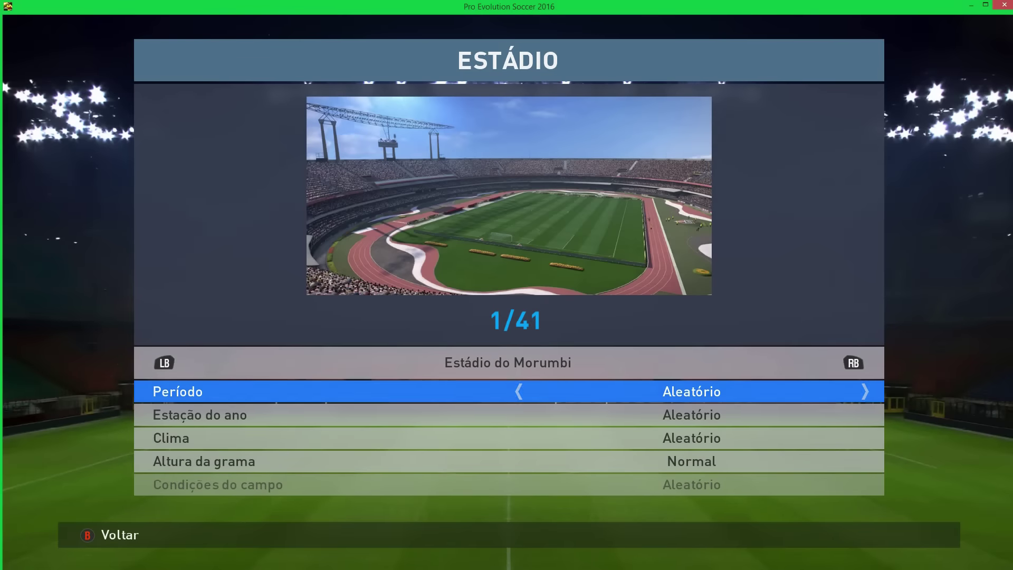
{"action": "key", "text": "e"}
{"action": "key", "text": "e"}
{"action": "key", "text": "e"}
{"action": "key", "text": "e"}
{"action": "key", "text": "e"}
{"action": "key", "text": "e"}
{"action": "key", "text": "e"}
{"action": "key", "text": "e"}
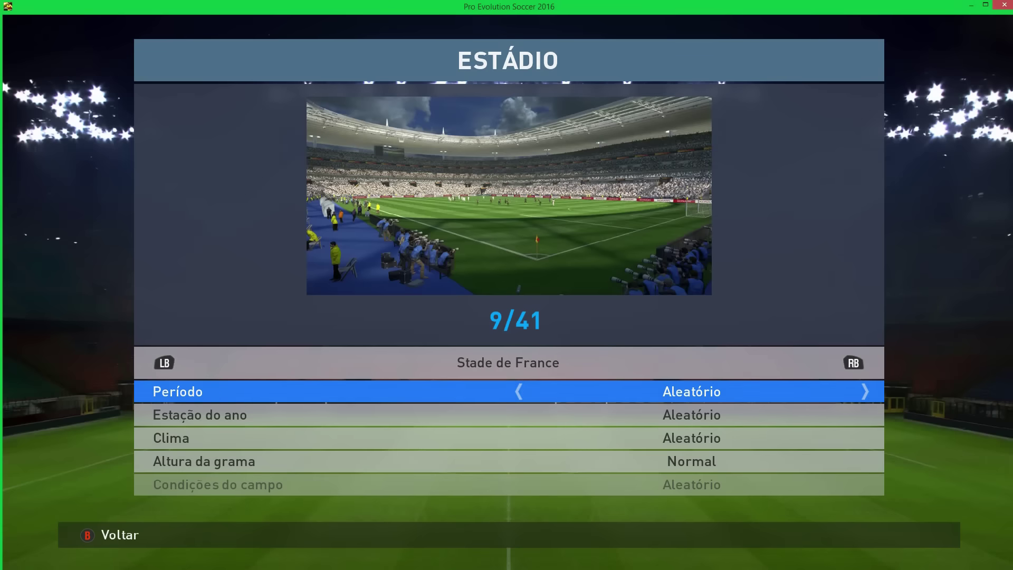